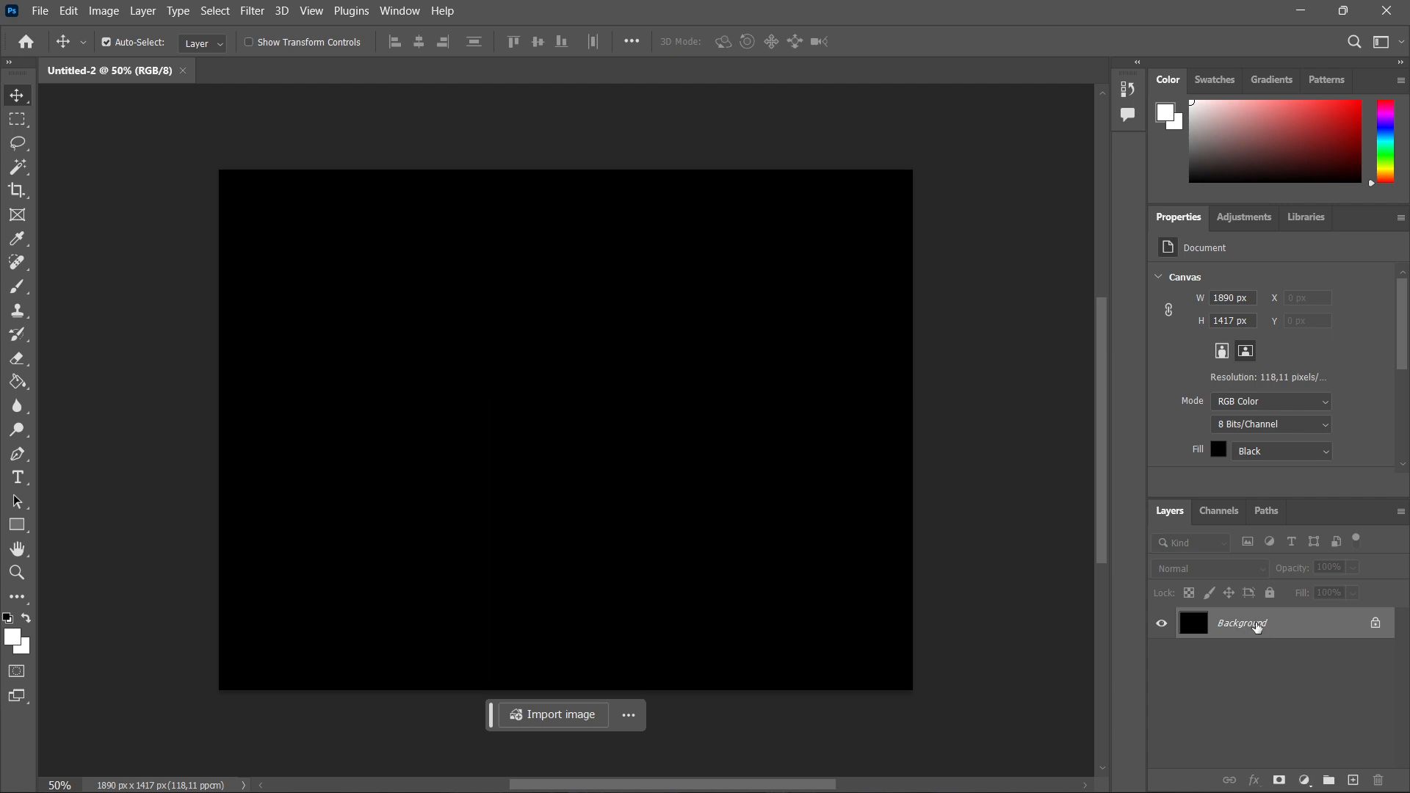
- Convert the Background layer to a smart object
right_click(1257, 628)
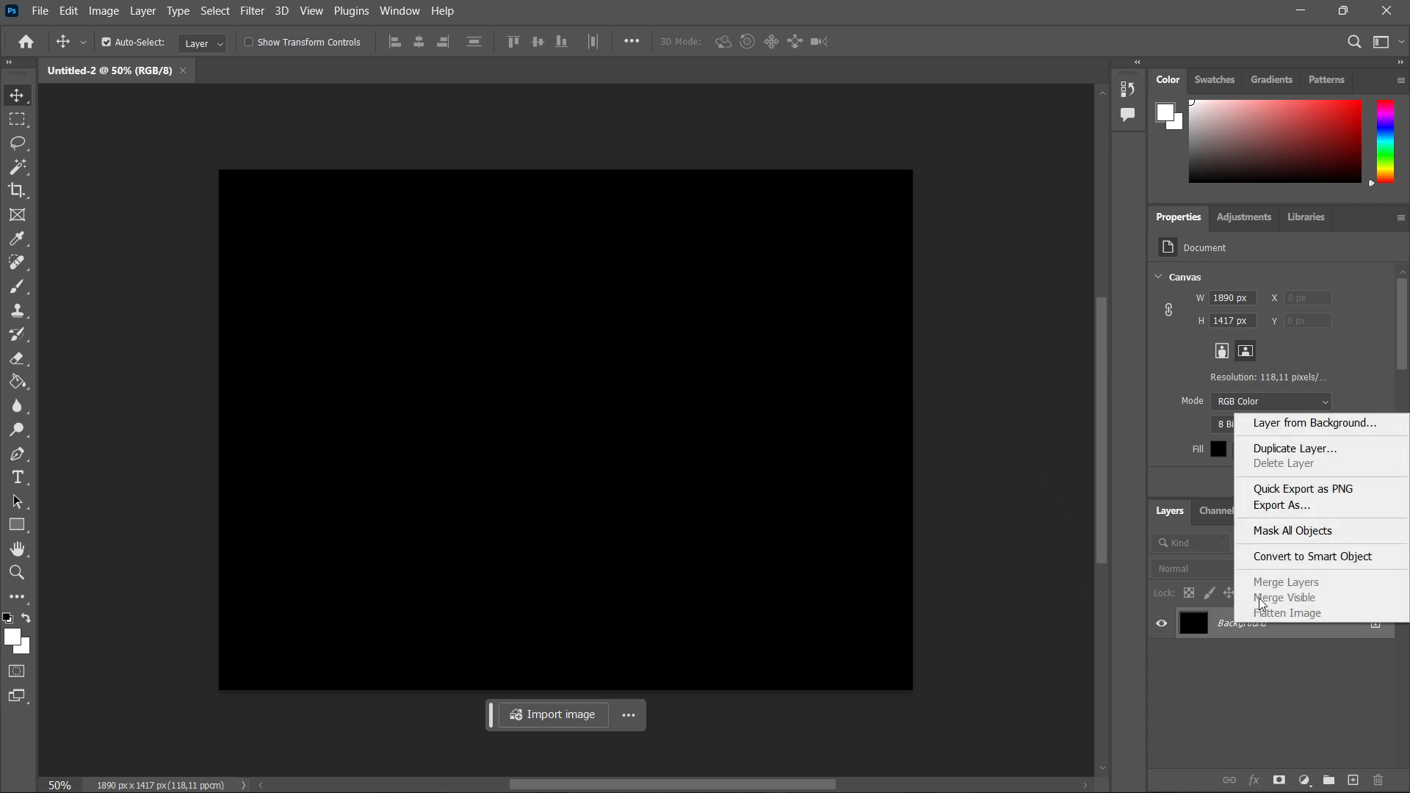
click(1308, 558)
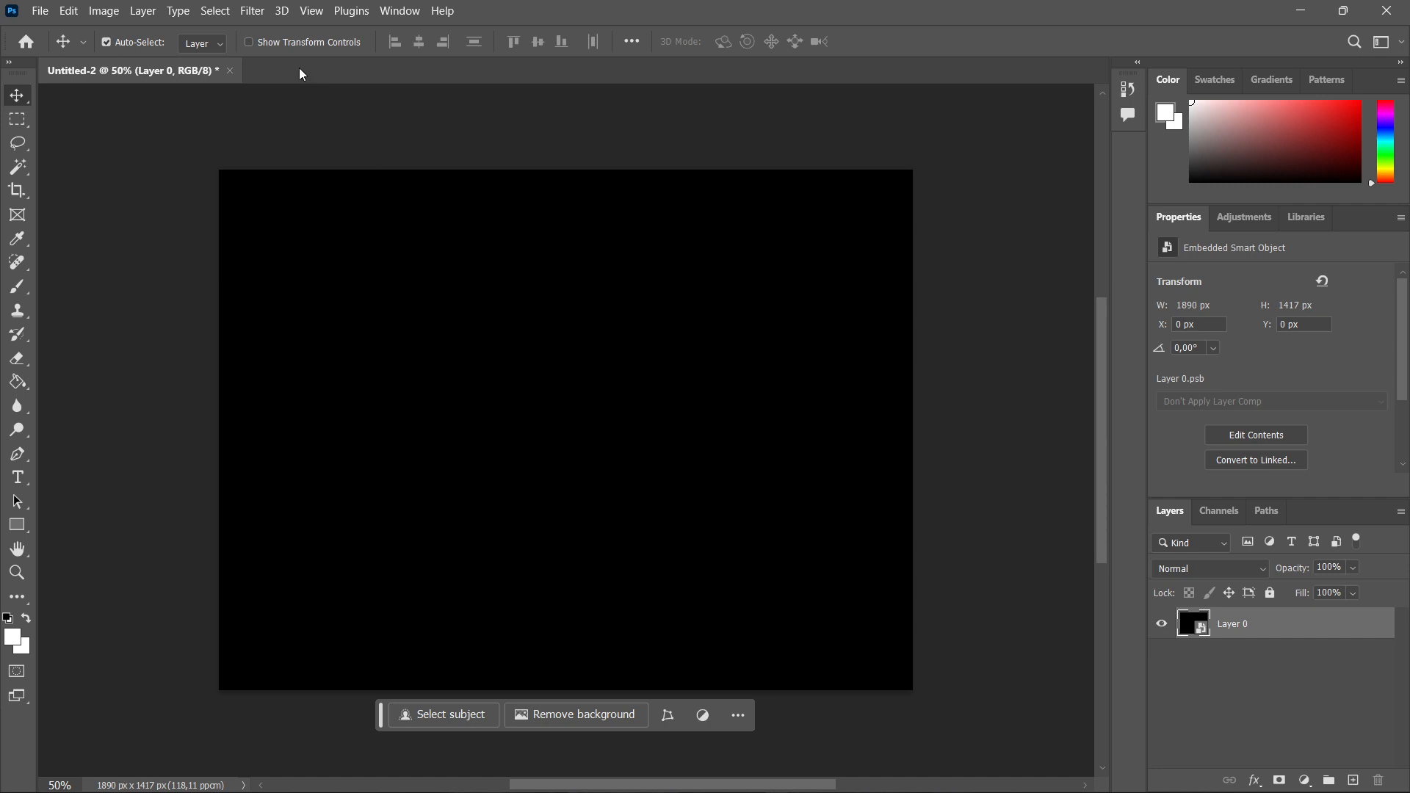
- Open the smart object in the Camera Raw Filter and try the Vignetting effect at -100 and +100
click(250, 11)
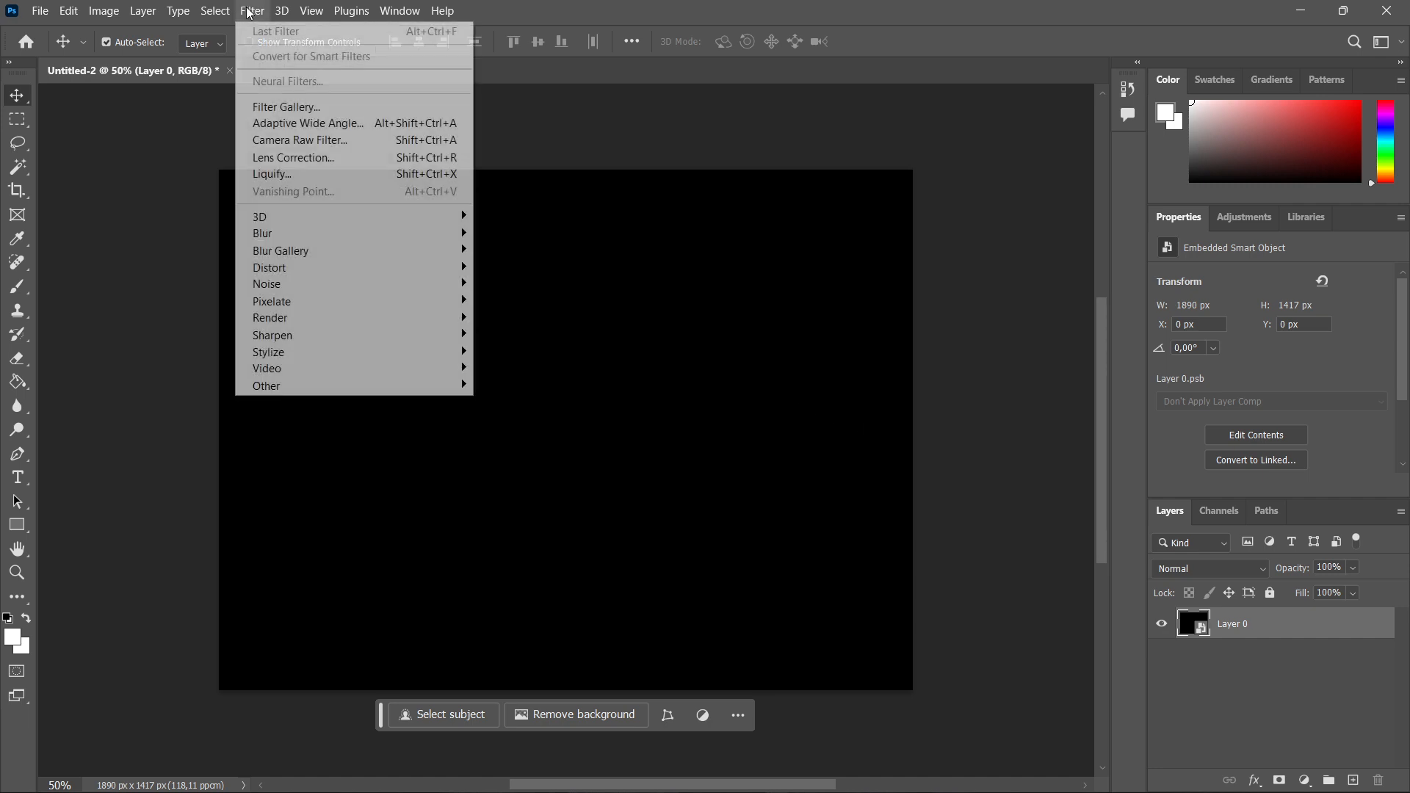
click(314, 144)
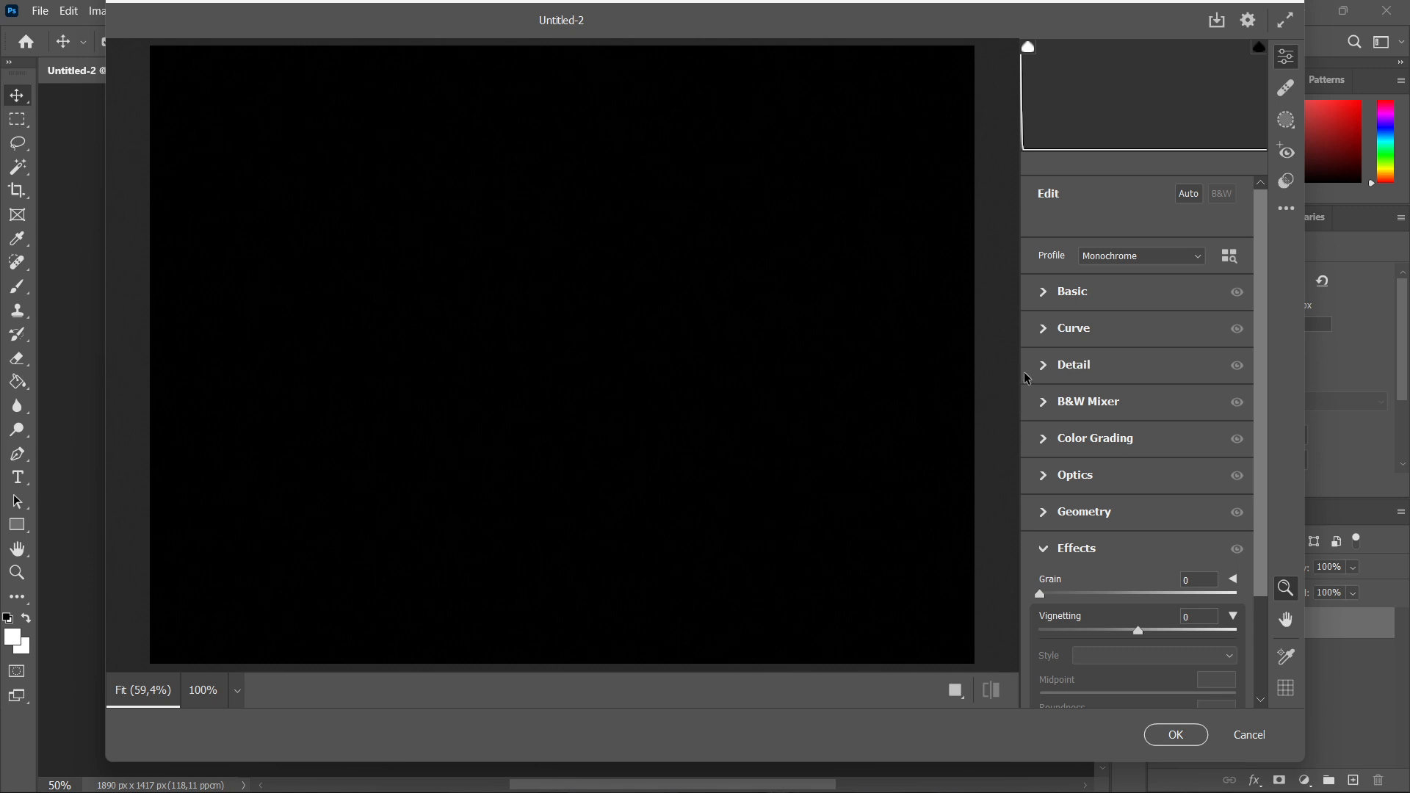
scroll(1027, 378, down, 3)
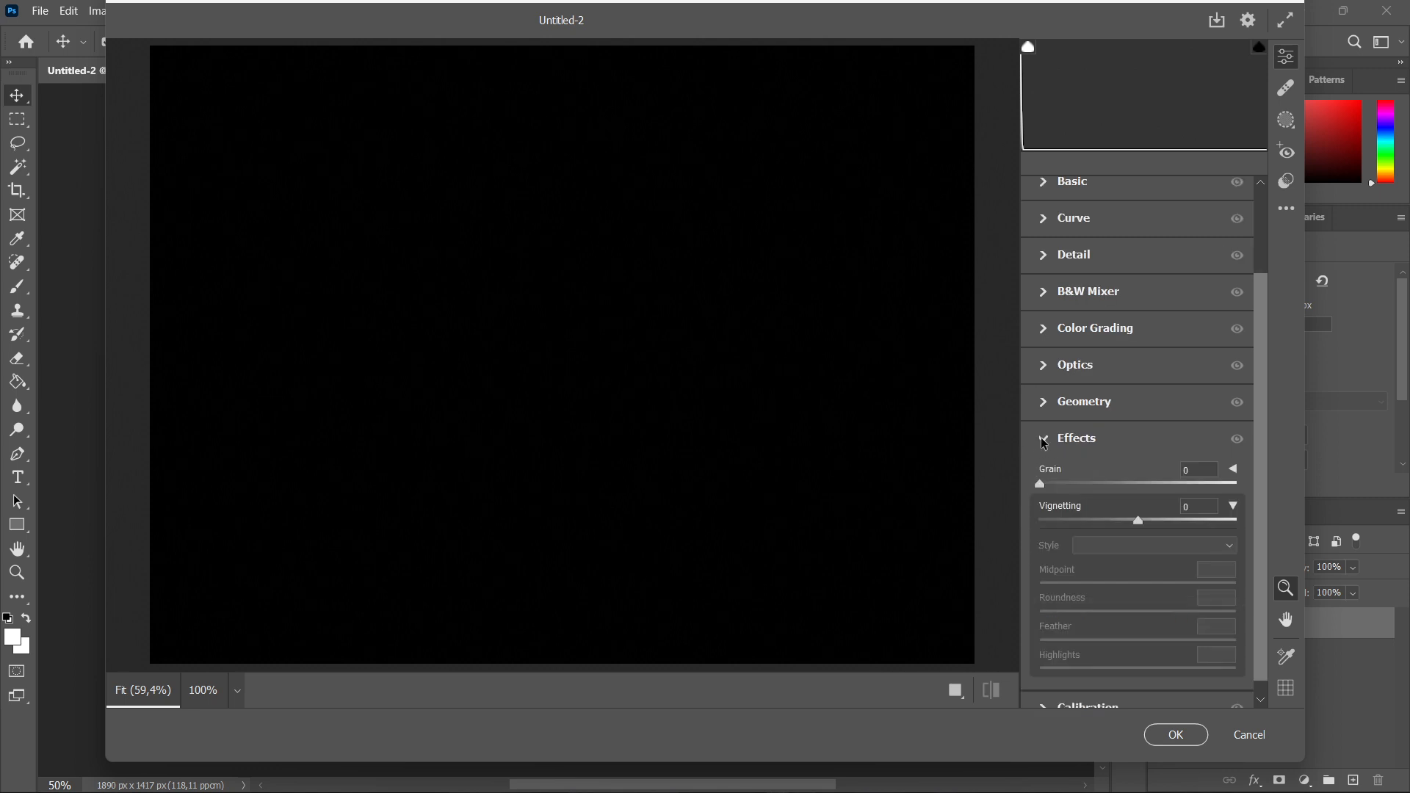
click(1044, 441)
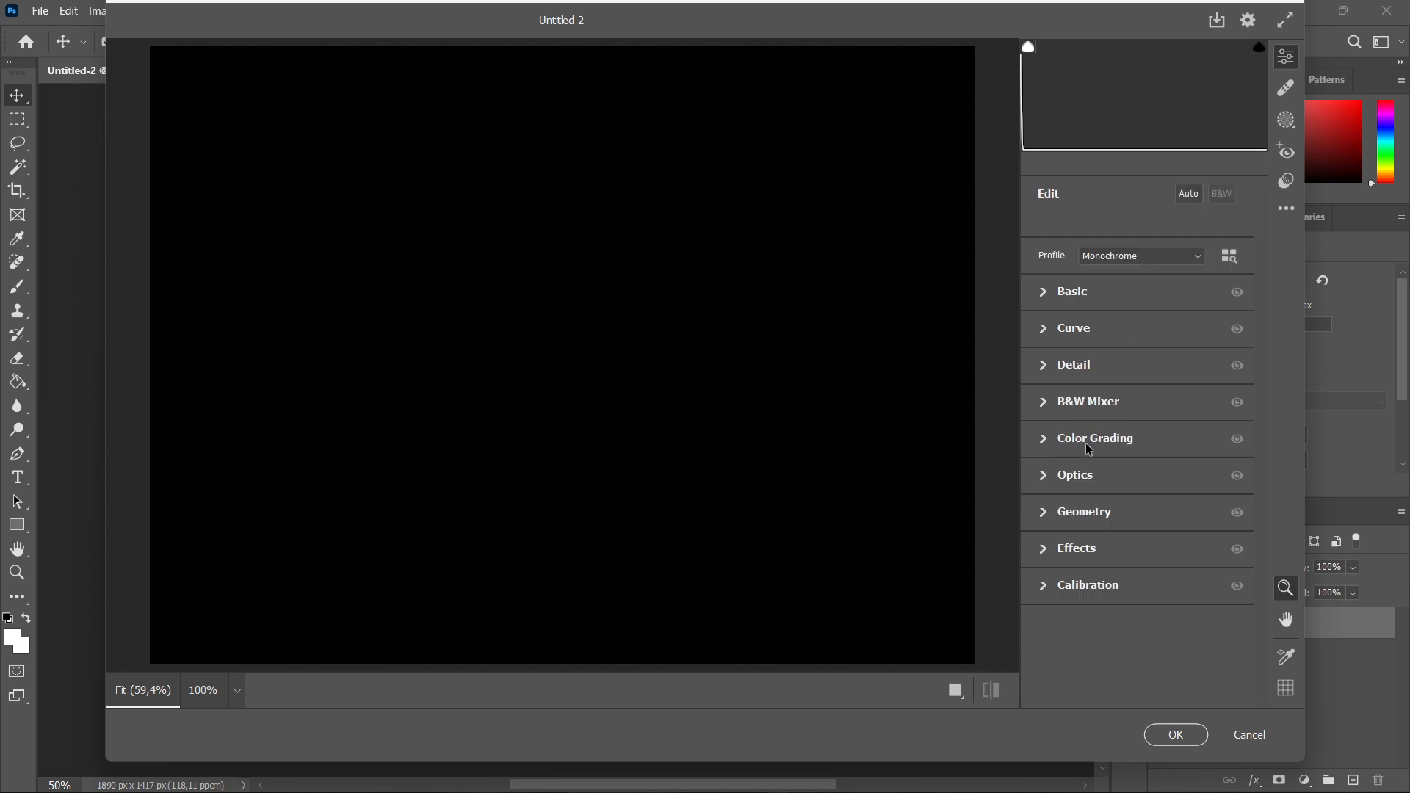
click(1046, 548)
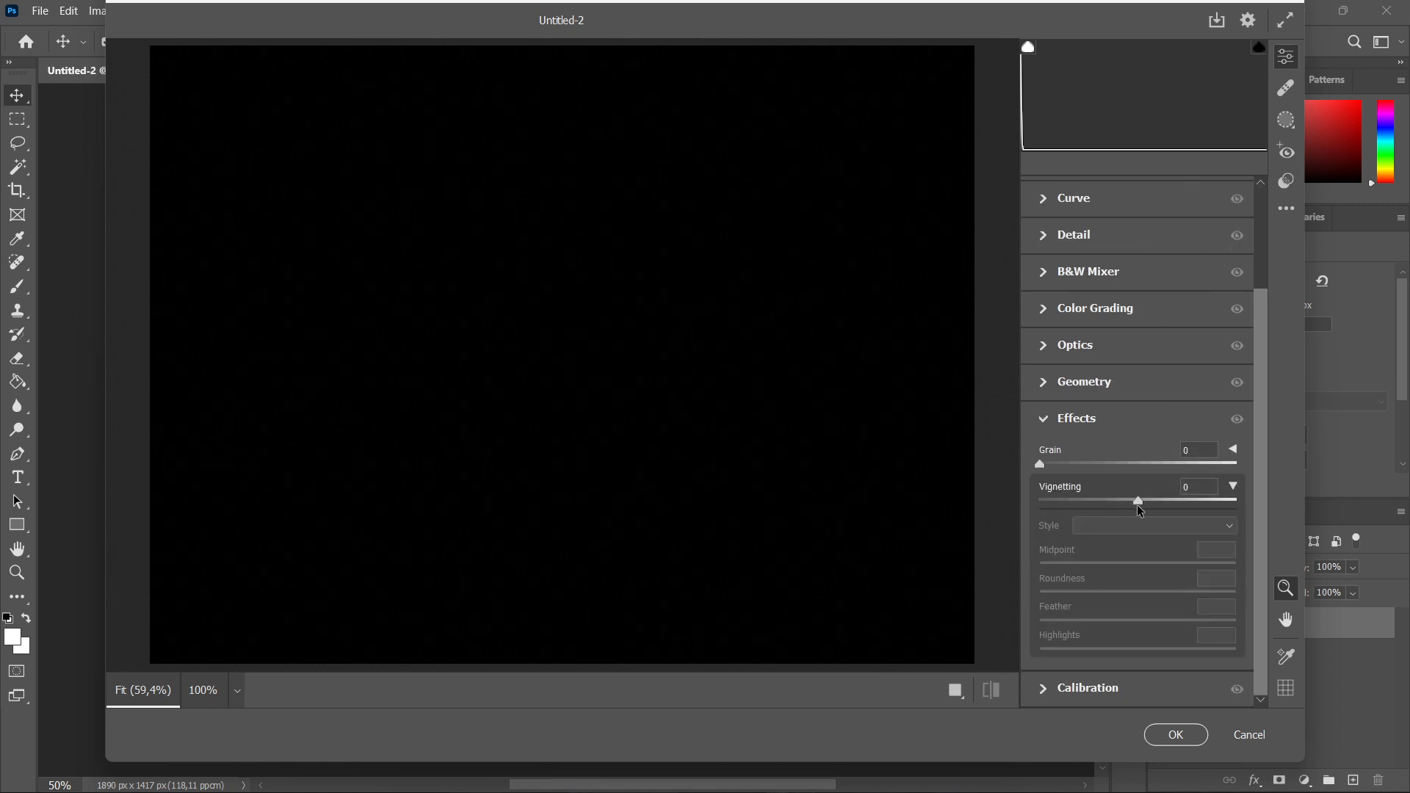
drag(1139, 502, 1041, 503)
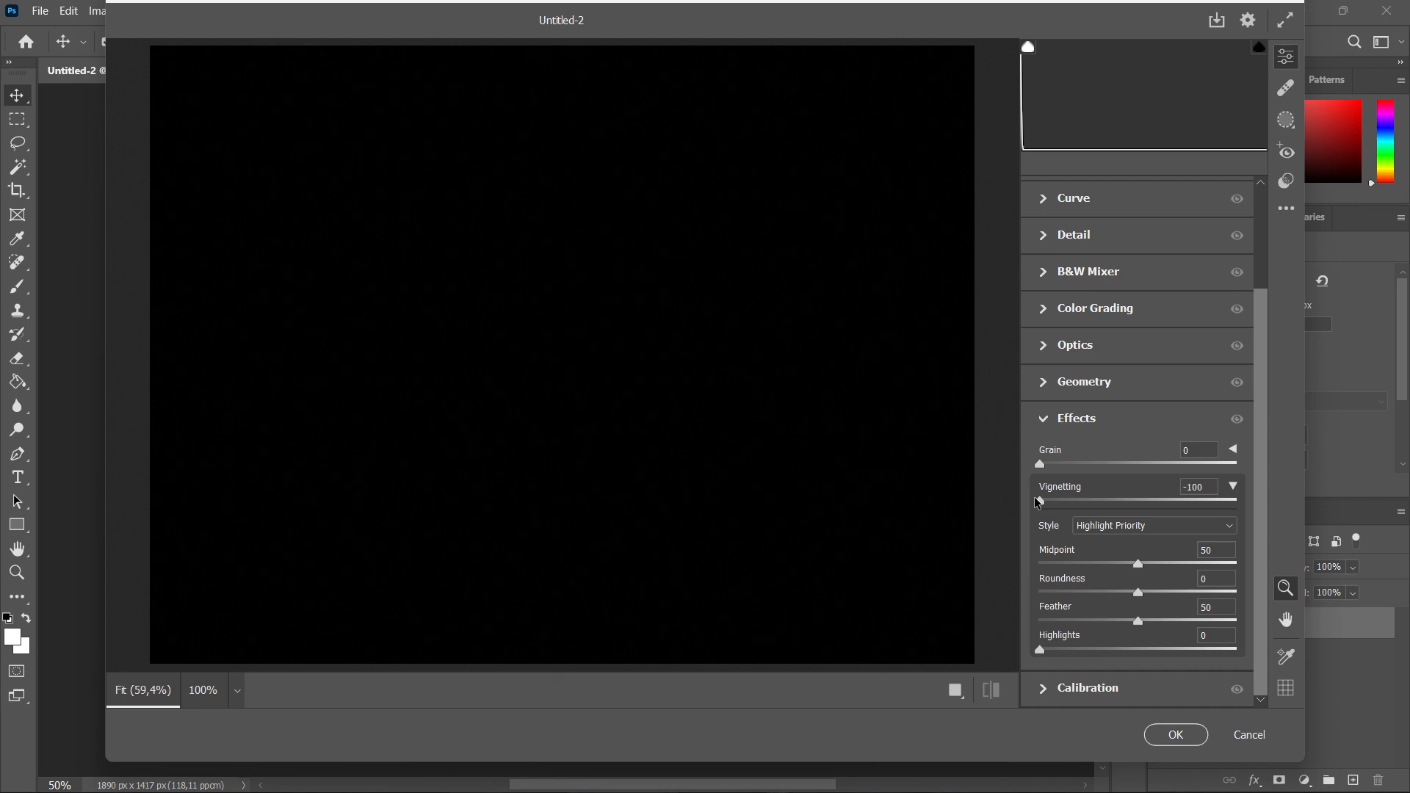
drag(1040, 512, 1245, 520)
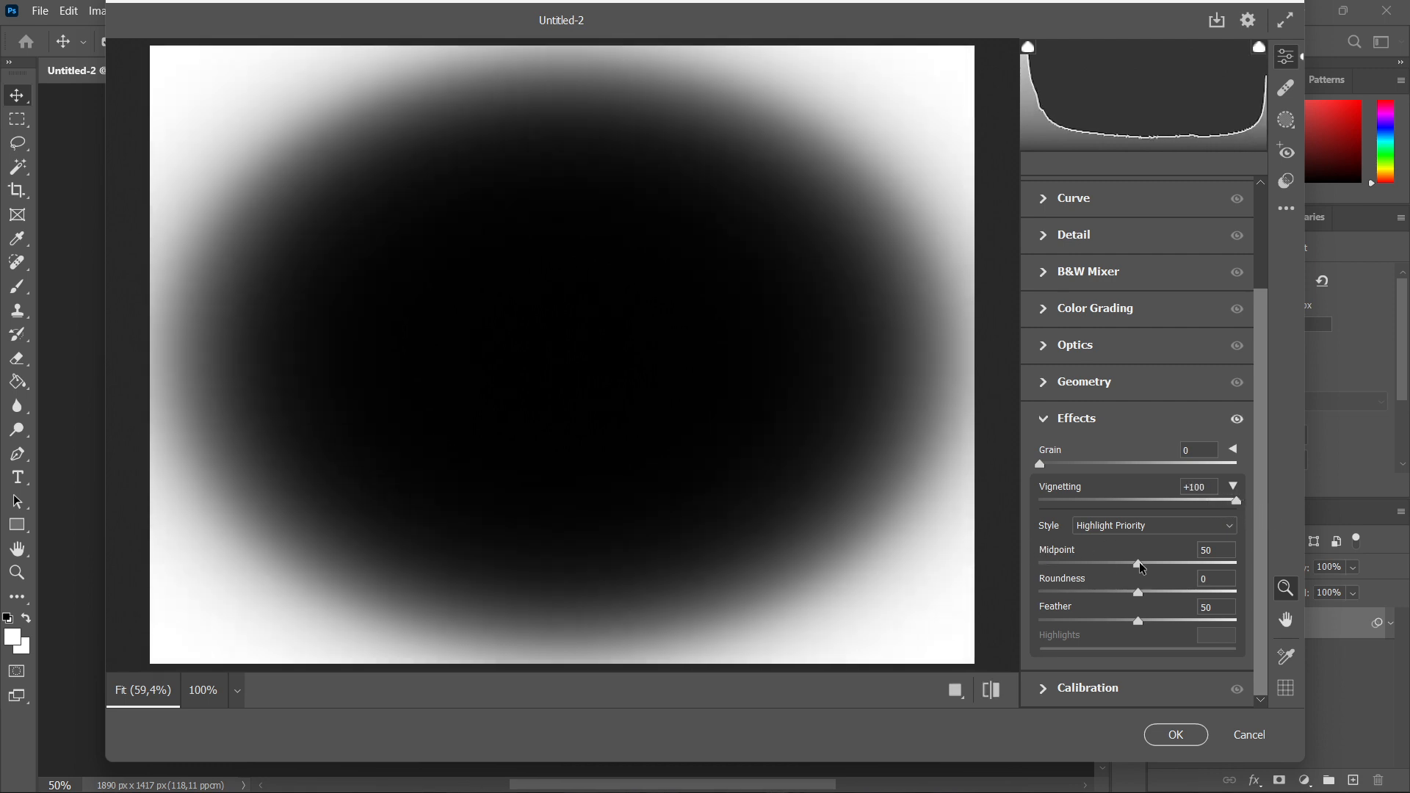
- Try the vignette with midpoint 53, roundness +7 and feather values of 0 and 48, and discard all Camera Raw changes
drag(1142, 566, 1036, 623)
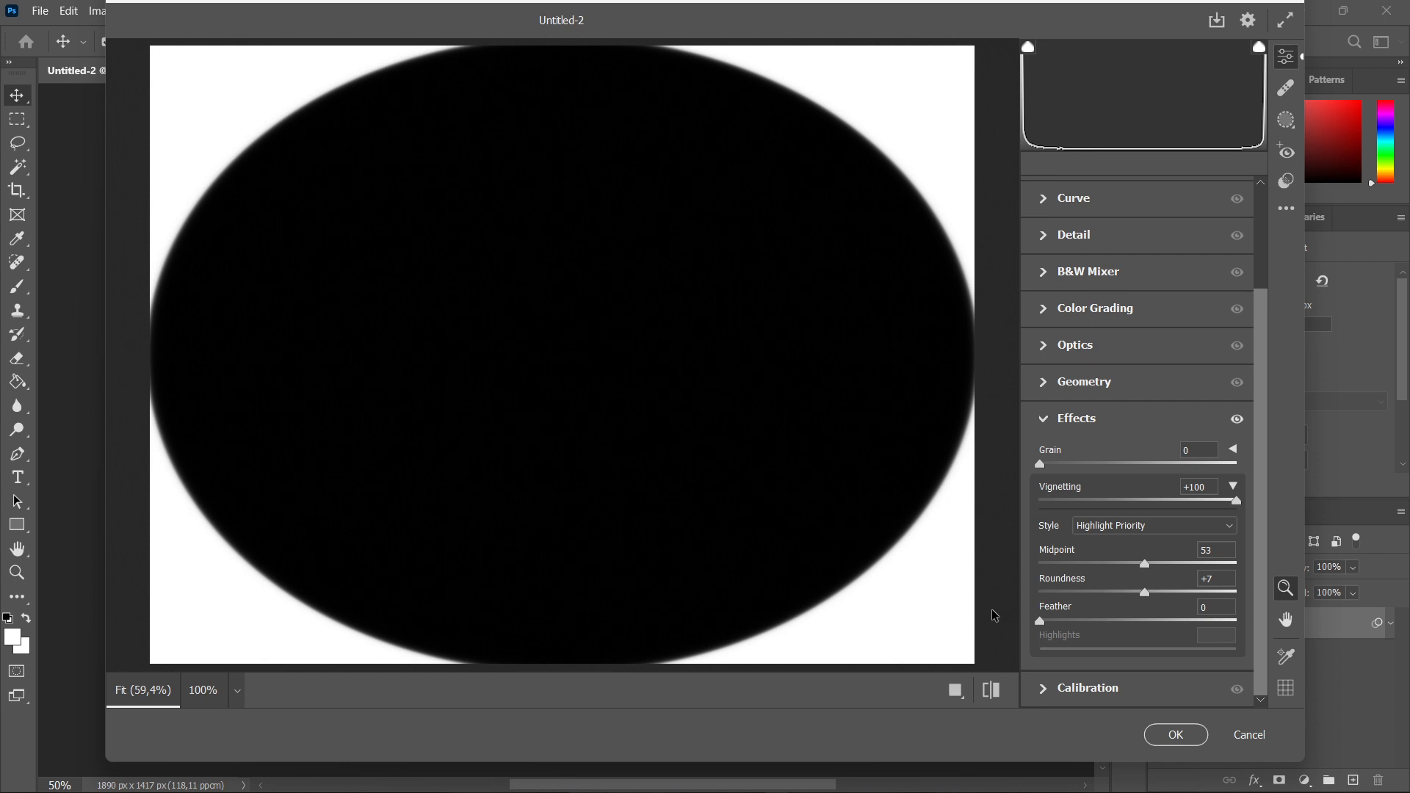
drag(1040, 621, 1137, 620)
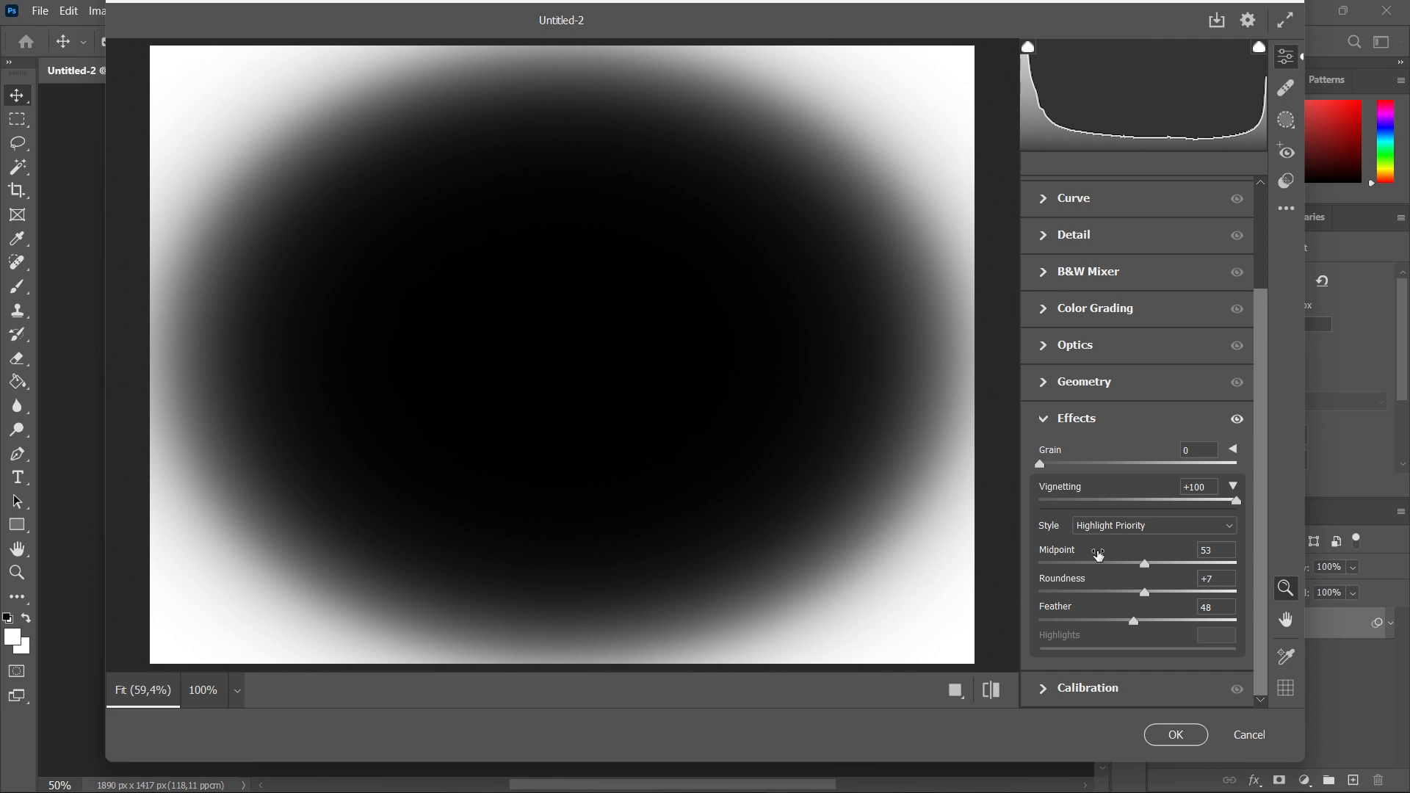
click(1248, 732)
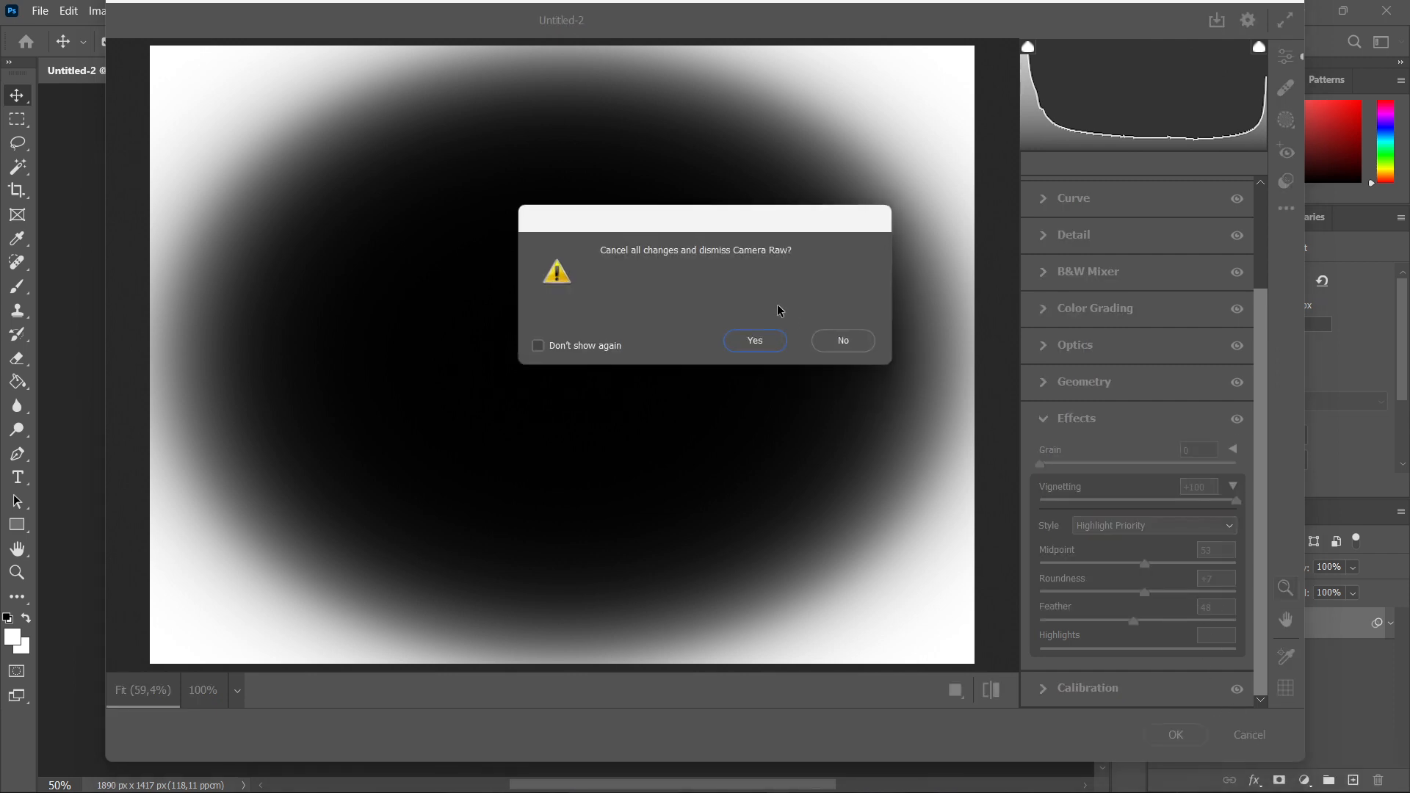
click(748, 341)
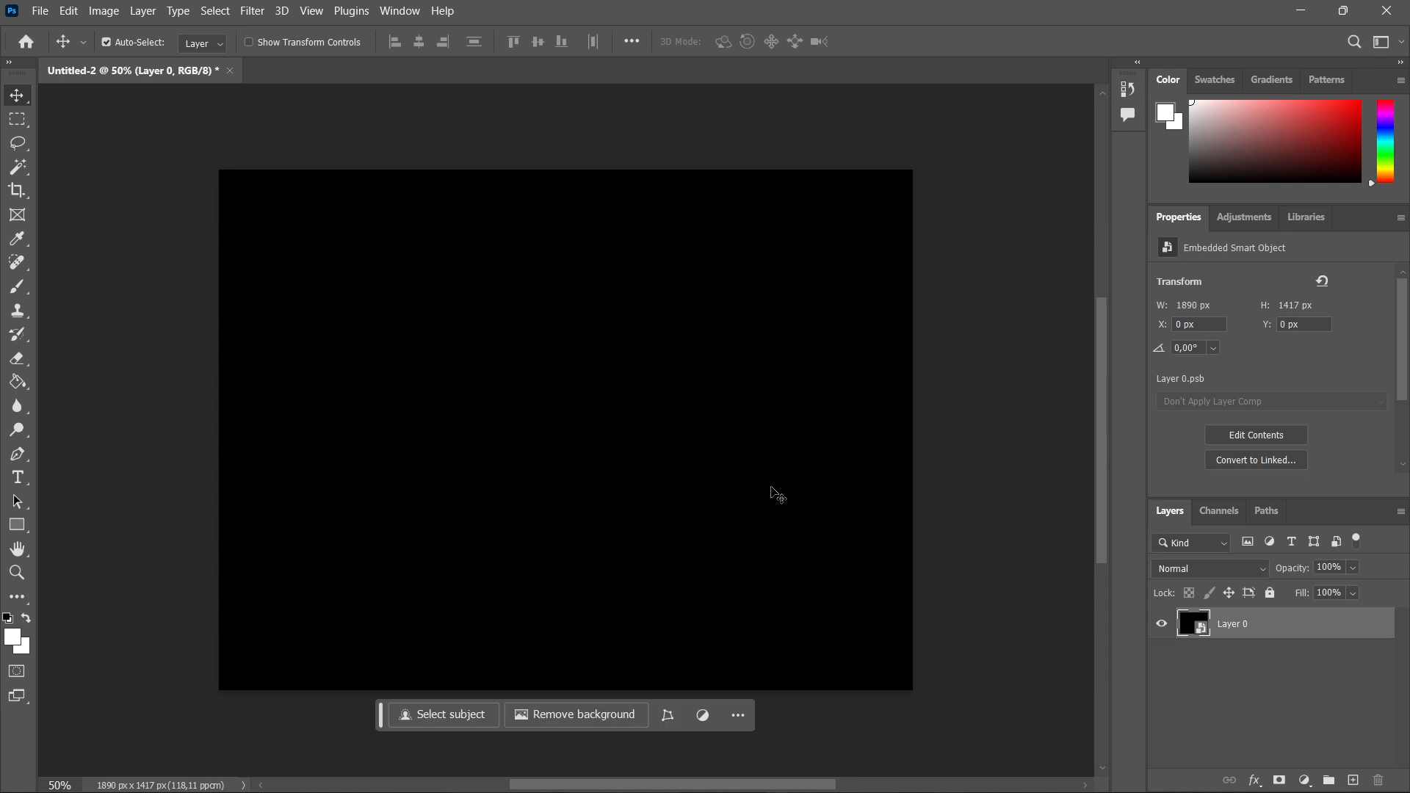
- Reopen the smart object in the Camera Raw Filter and start a new radial gradient mask
click(255, 15)
click(302, 140)
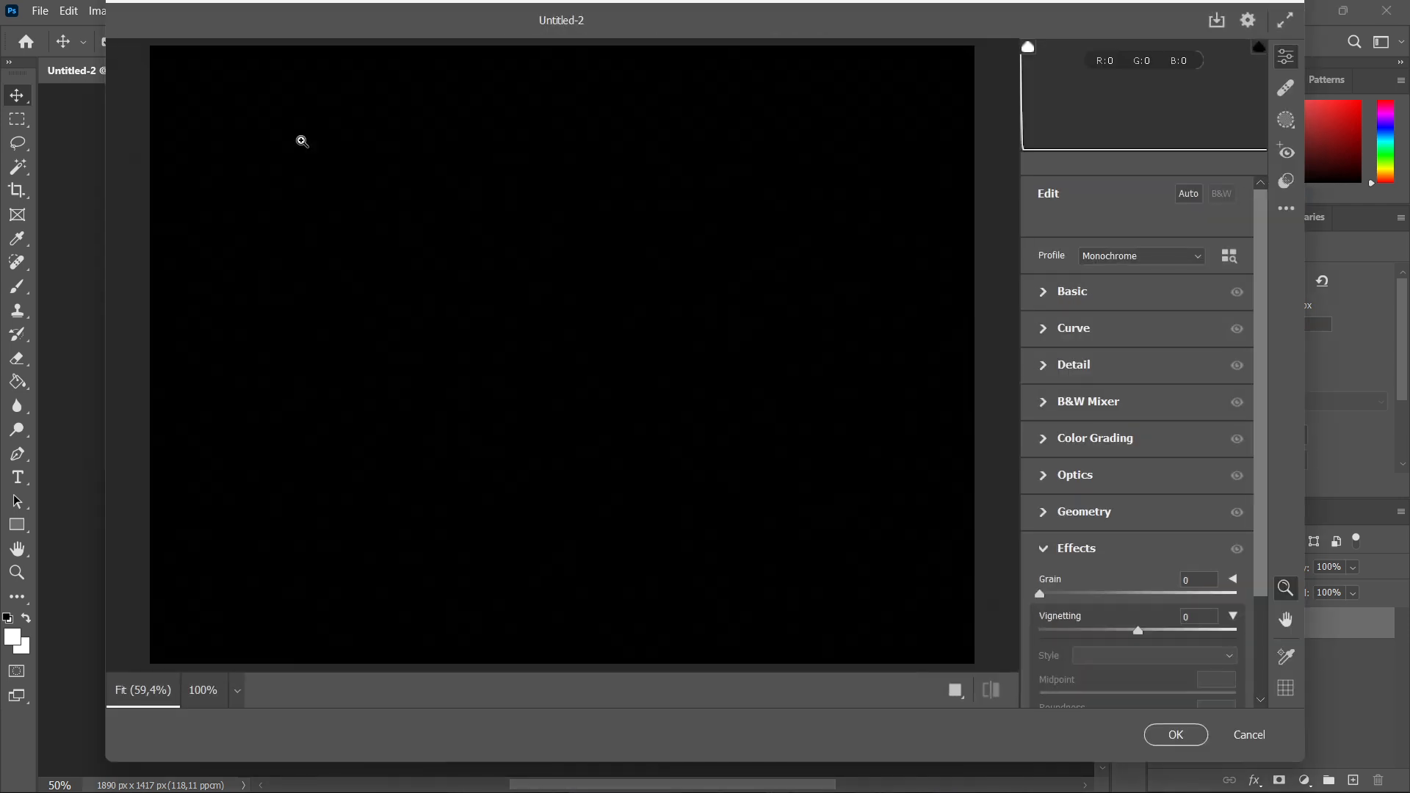
click(1286, 120)
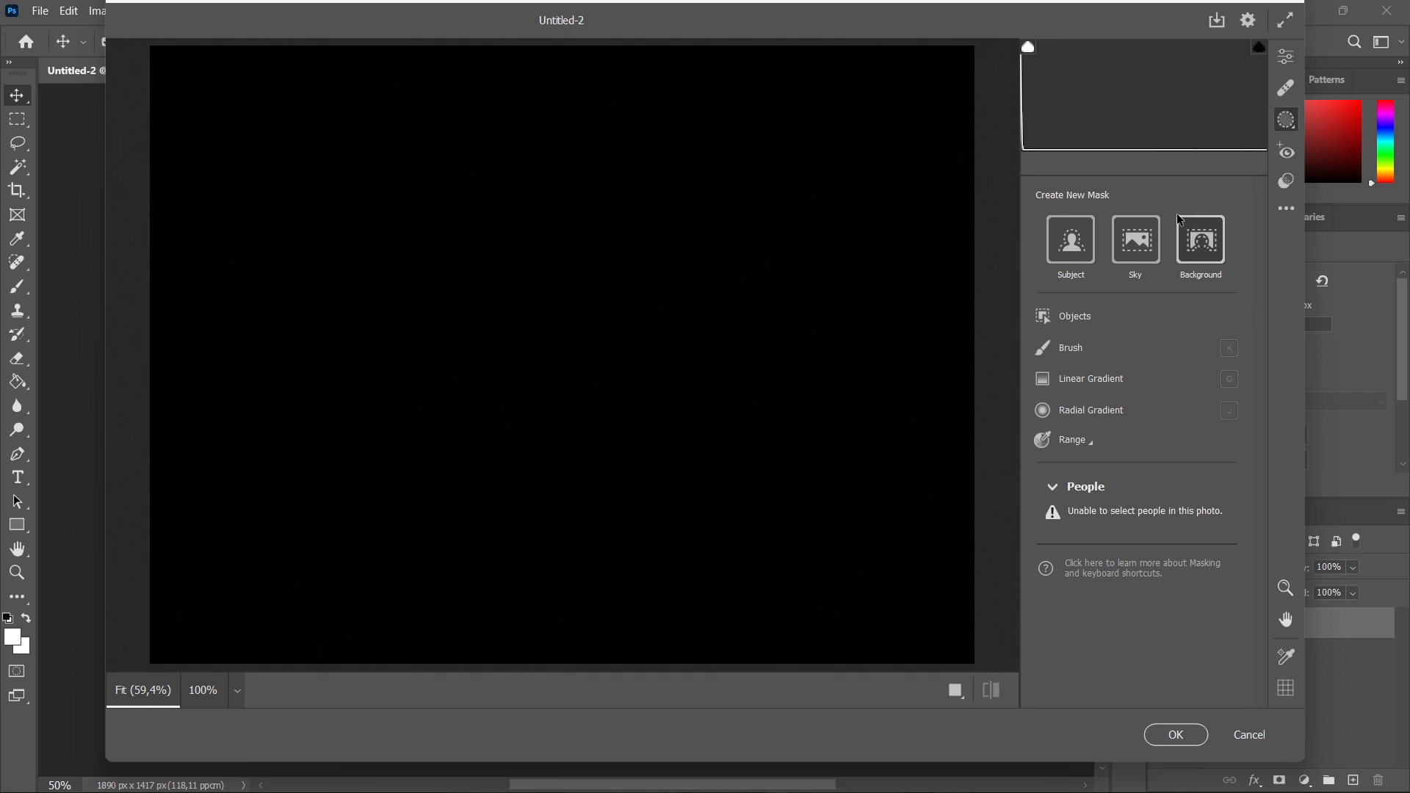
click(1096, 412)
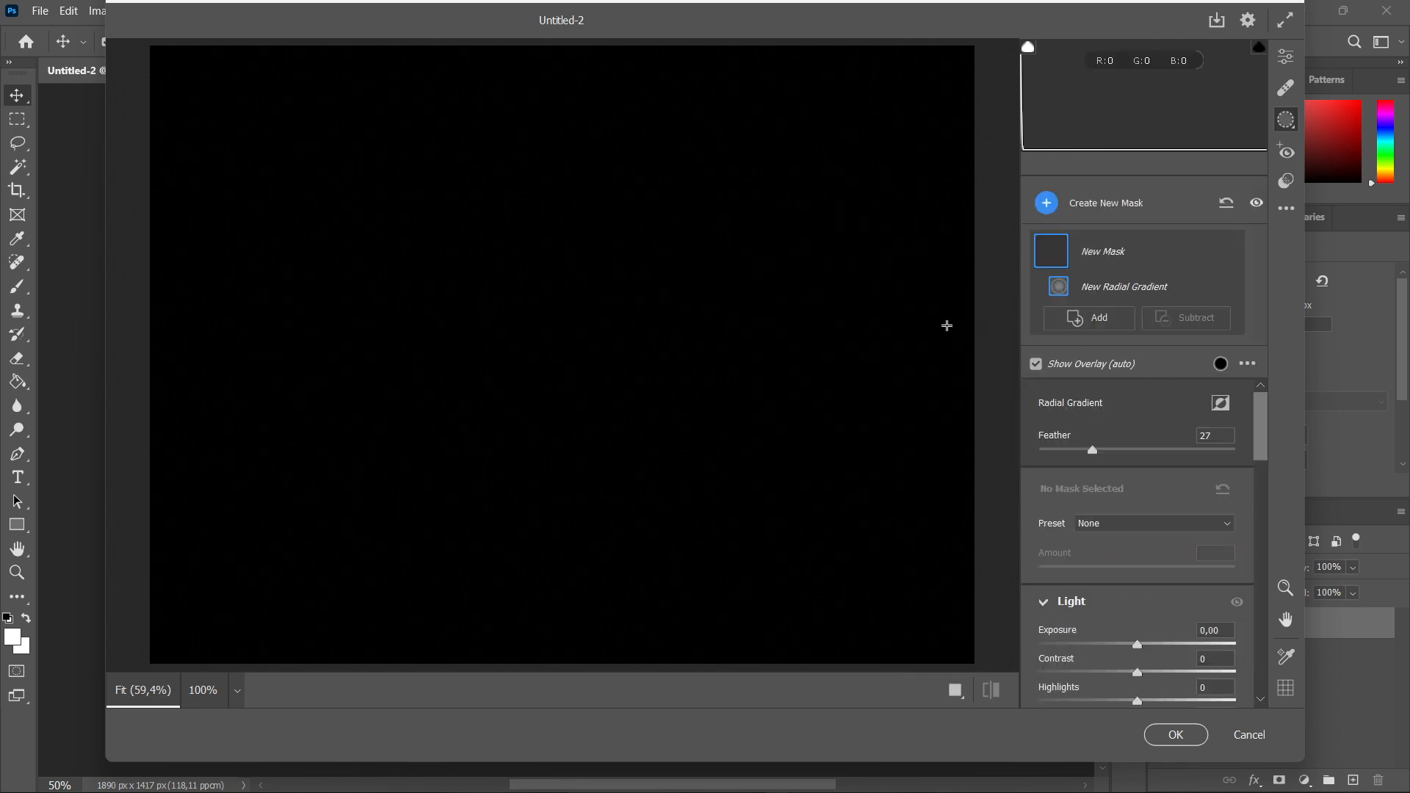
- Change the mask overlay colour to white at full brightness
click(1220, 364)
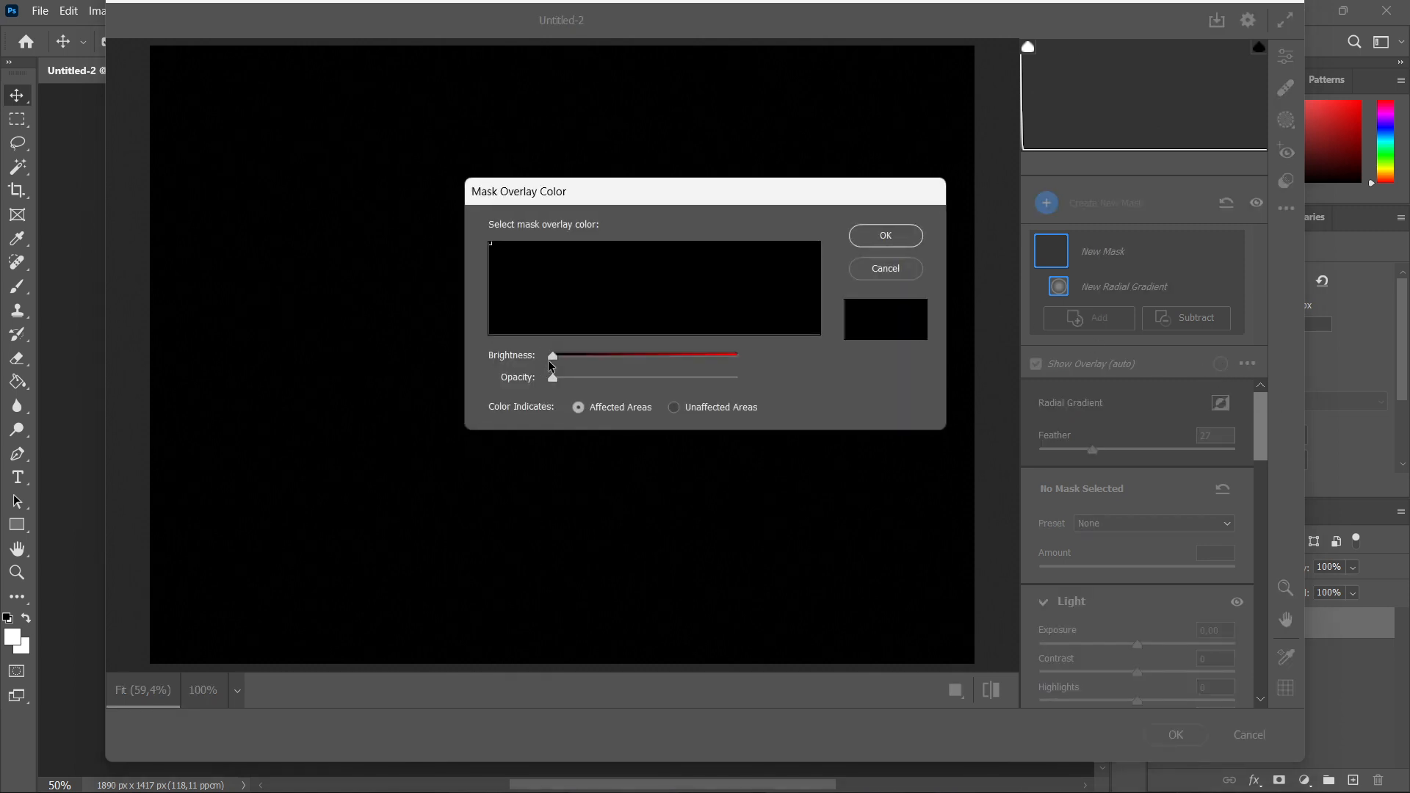
drag(551, 360, 810, 356)
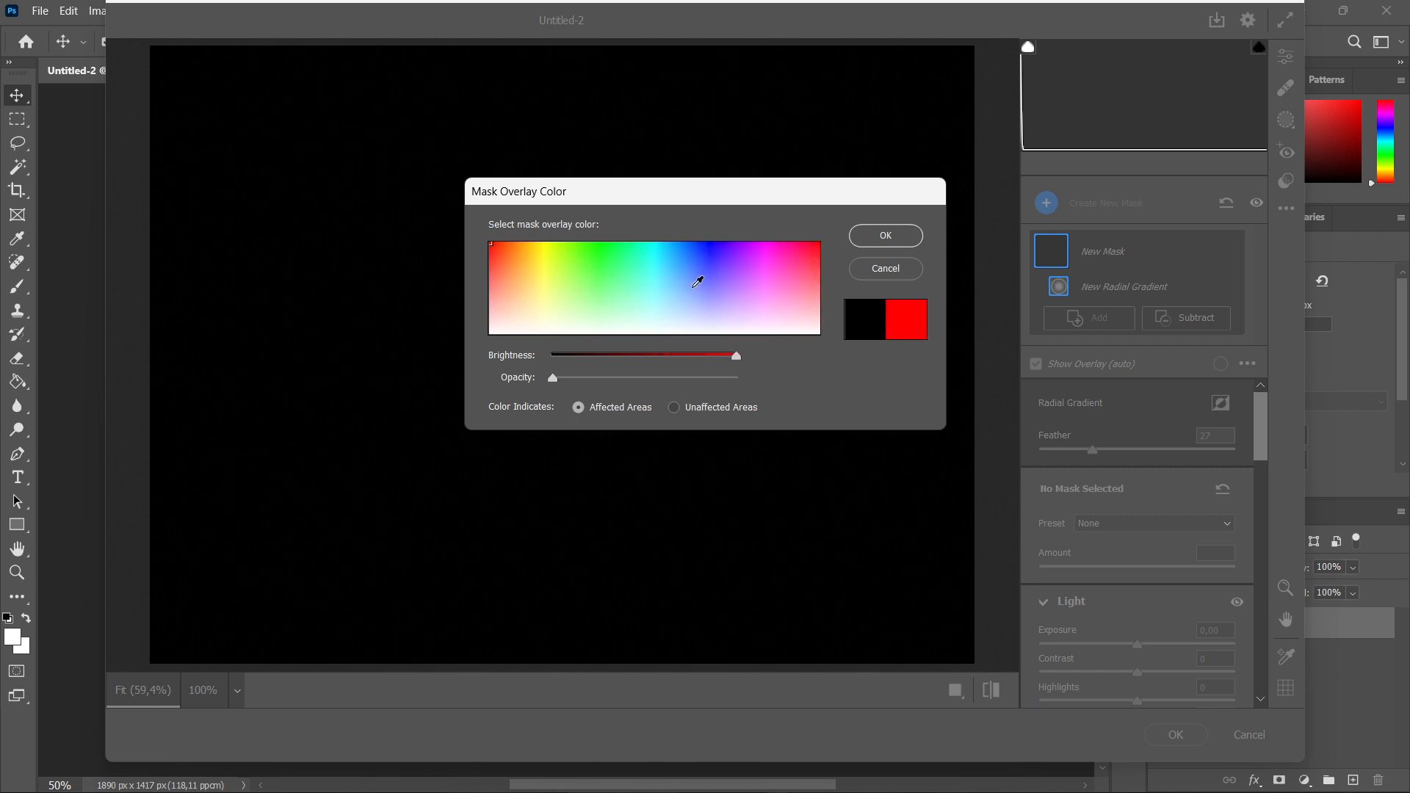
drag(698, 282, 482, 345)
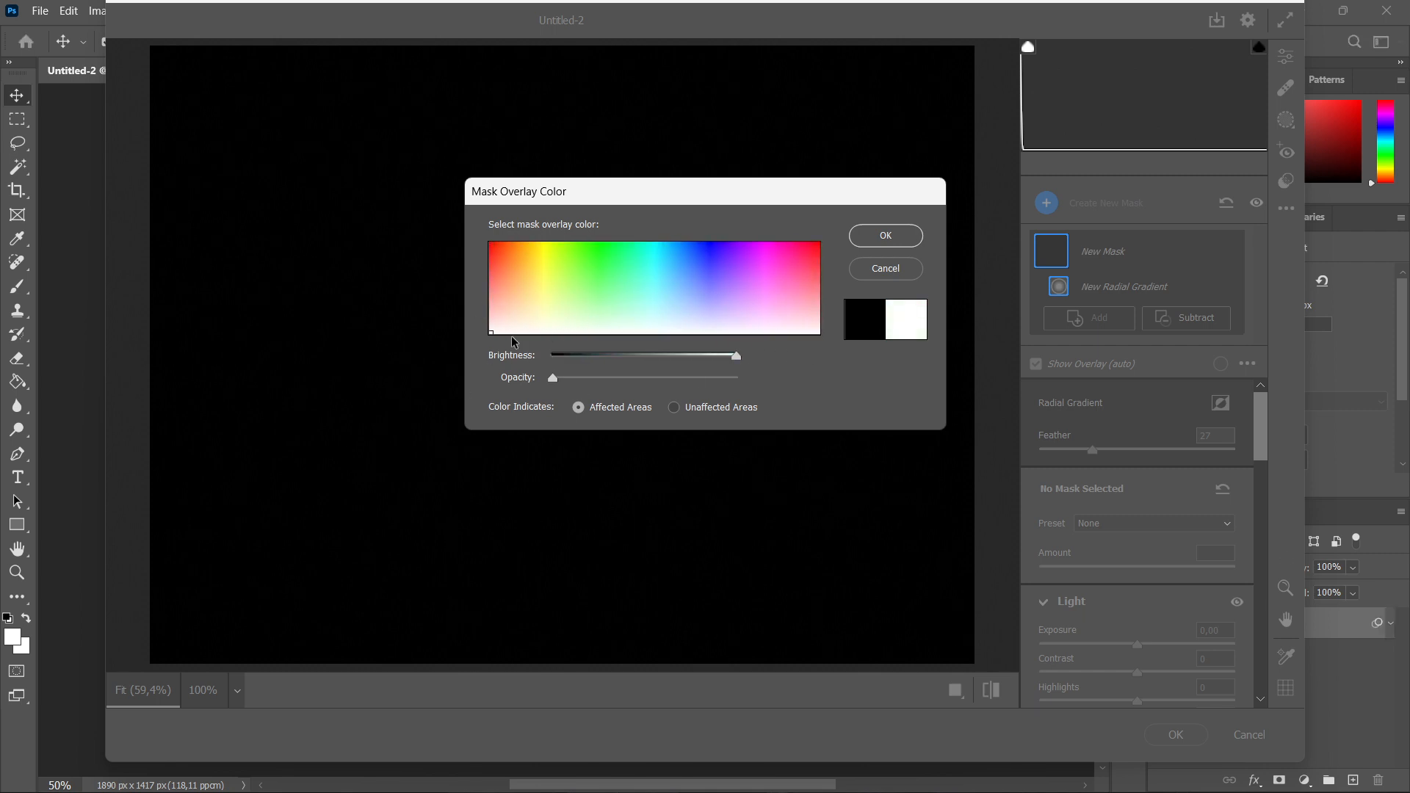
click(882, 233)
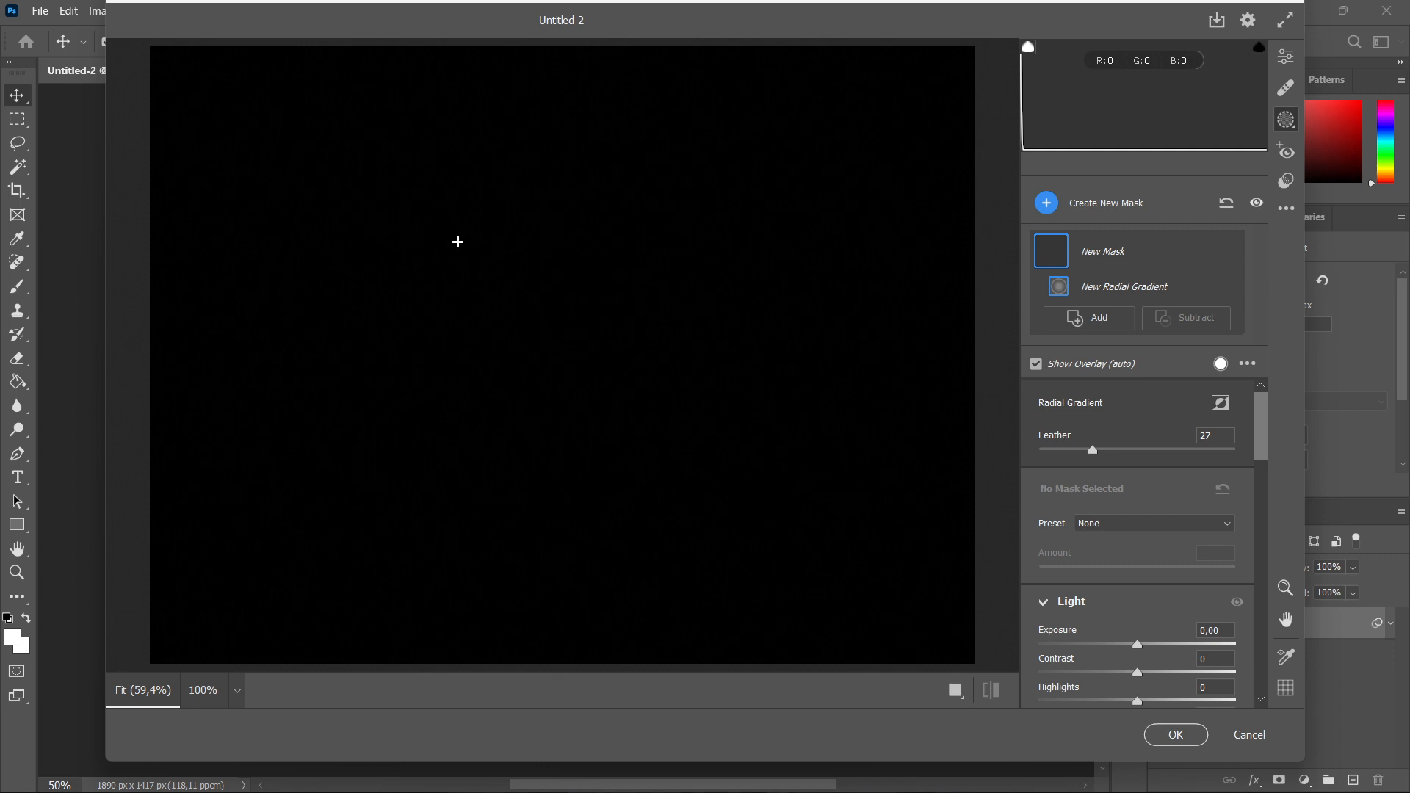
- Draw an inverted radial gradient mask as a wide ellipse around the canvas centre, with its feather set to 26
drag(458, 242, 669, 378)
drag(558, 250, 650, 357)
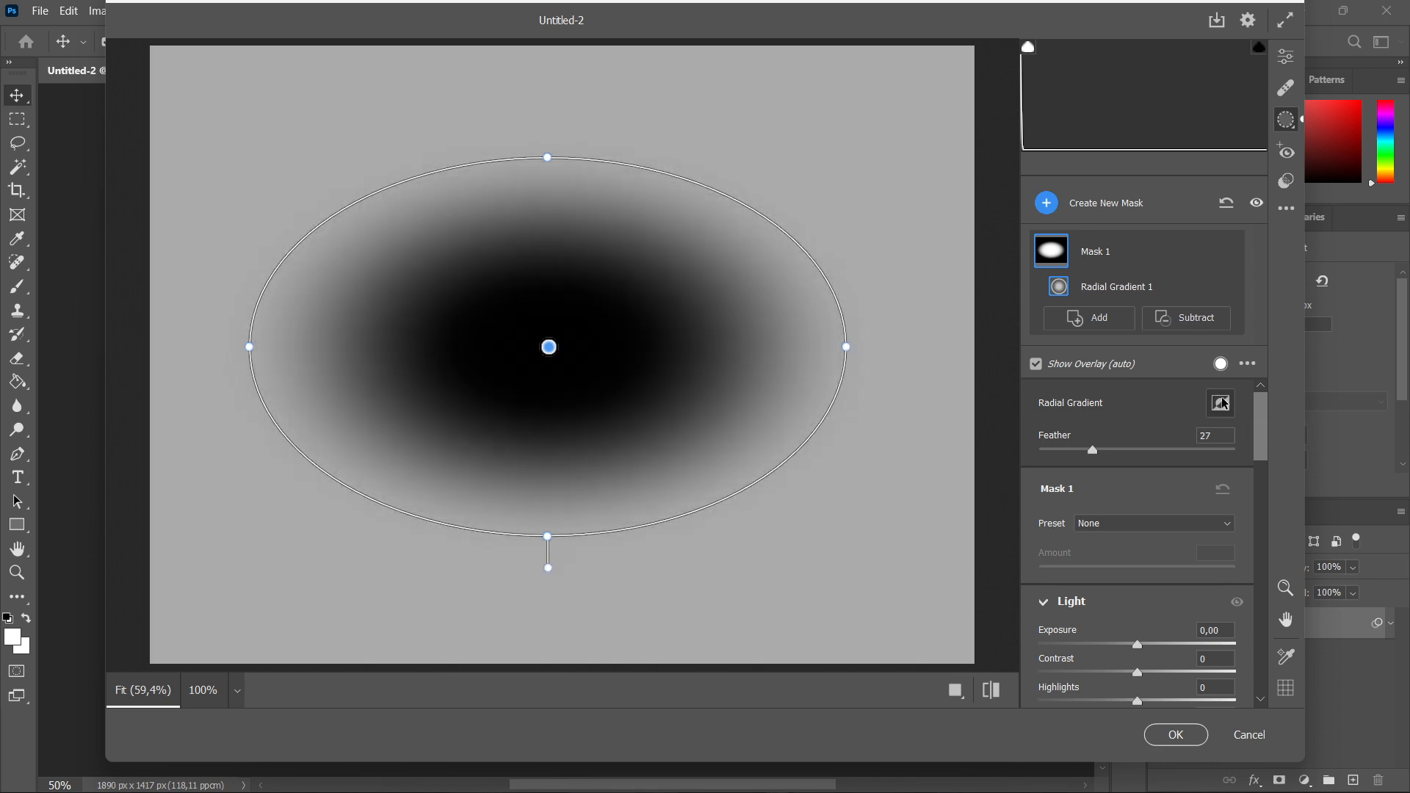
click(1221, 403)
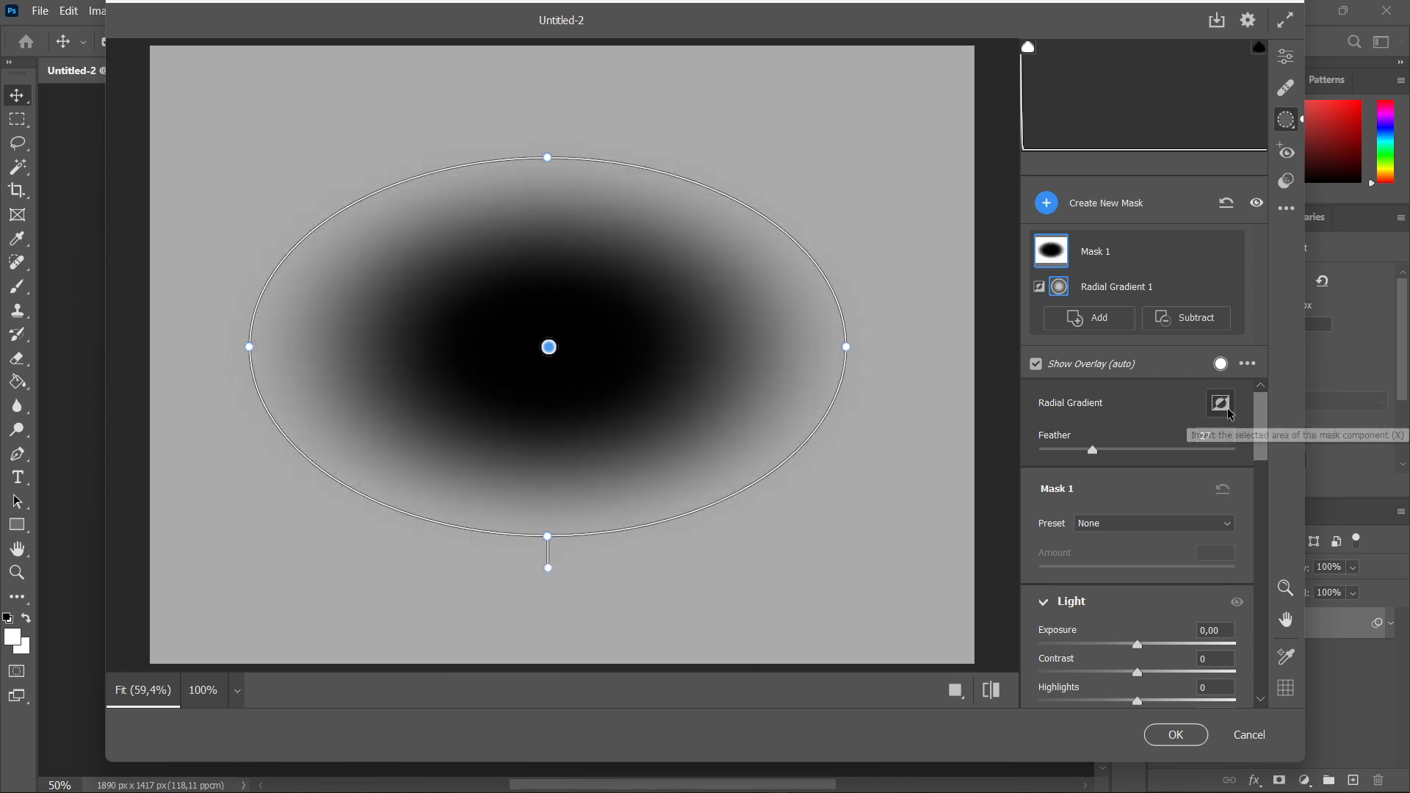
mouse_move(846, 348)
mouse_down()
mouse_move(712, 345)
mouse_move(850, 347)
mouse_up()
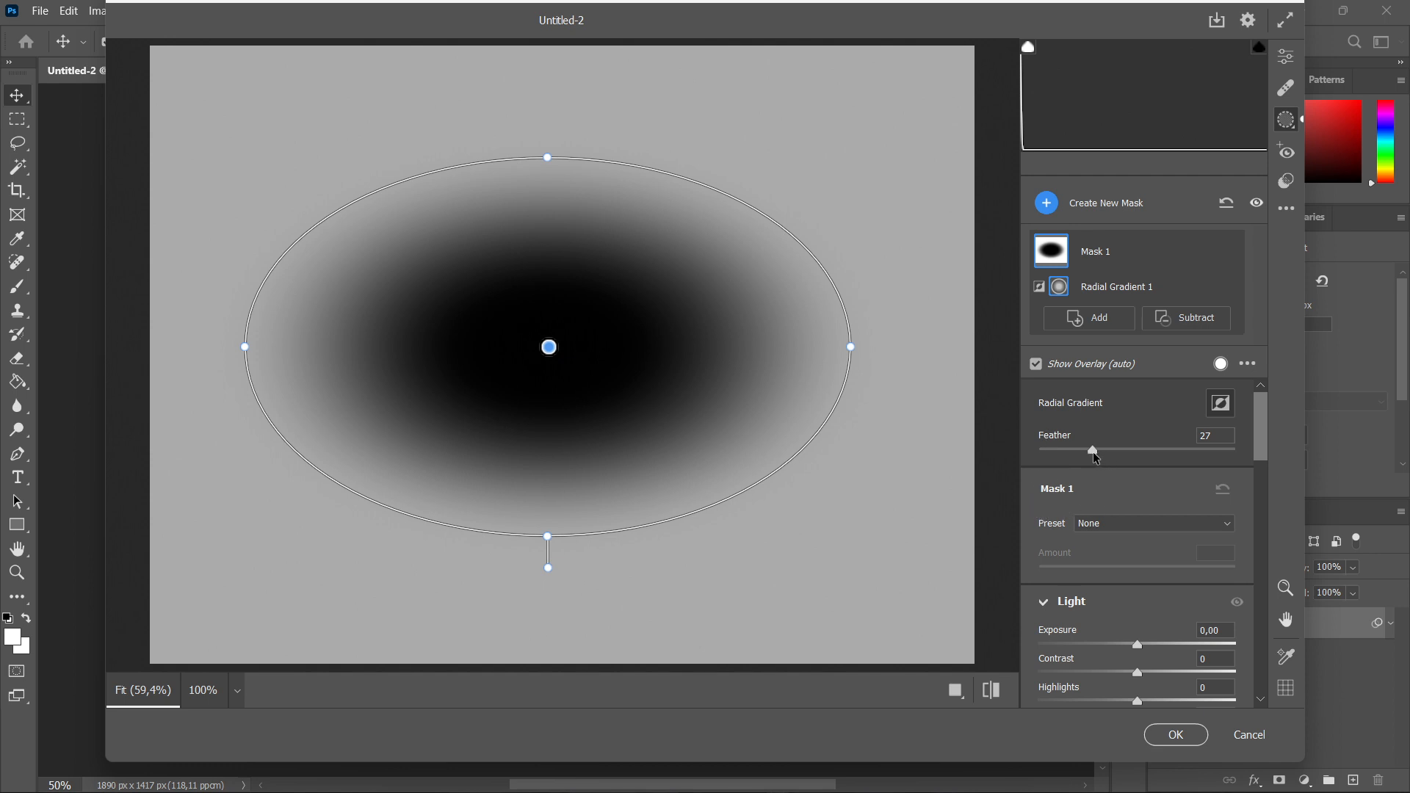
mouse_move(1092, 451)
mouse_down()
mouse_move(1219, 451)
mouse_move(1014, 461)
mouse_move(1099, 448)
mouse_move(1043, 445)
mouse_move(1218, 456)
mouse_move(1090, 456)
mouse_up()
- Try lowering the mask's exposure to -0,50 and raising its contrast, and reset both to 0
scroll(1265, 437, down, 4)
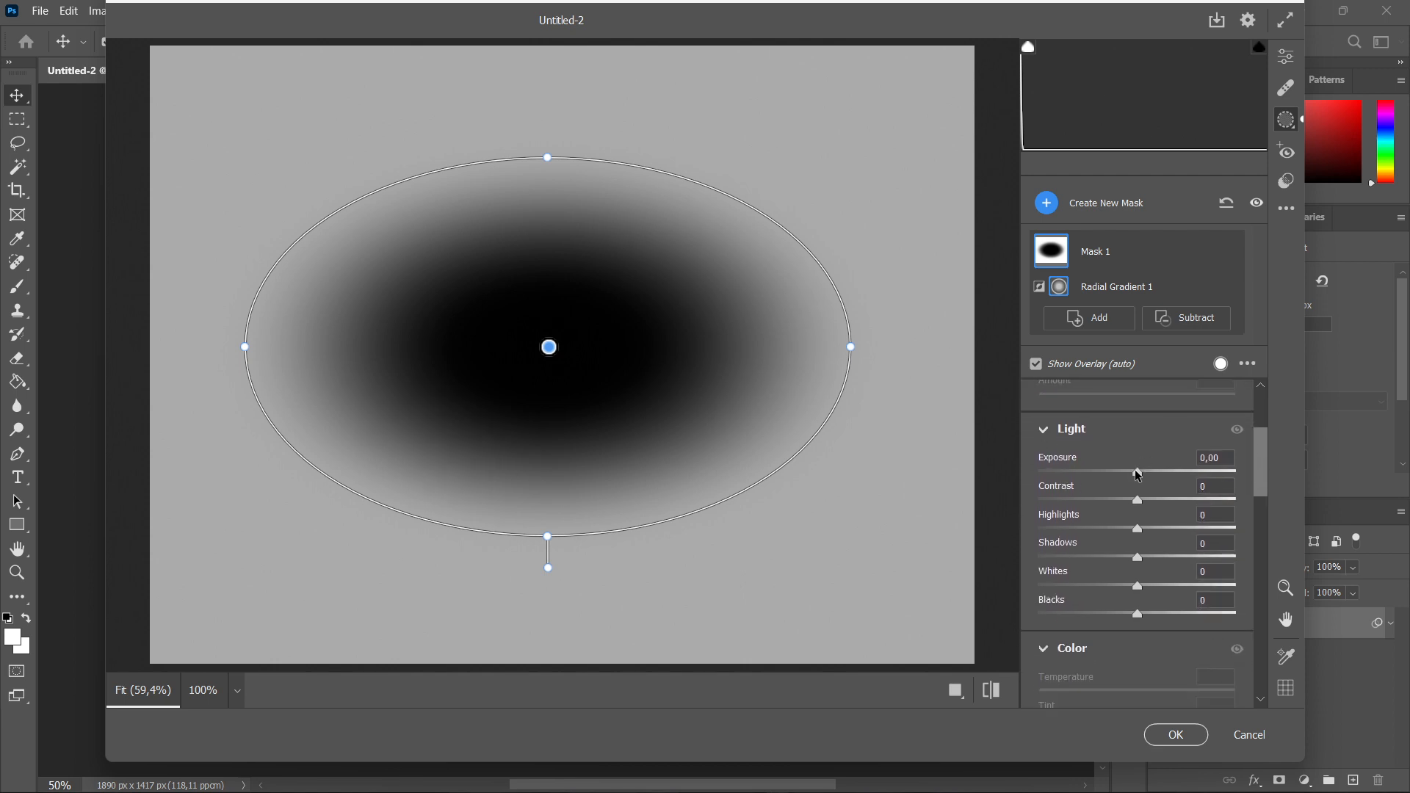
mouse_move(1138, 472)
mouse_down()
mouse_move(1173, 475)
mouse_move(1046, 476)
mouse_move(1132, 476)
mouse_up()
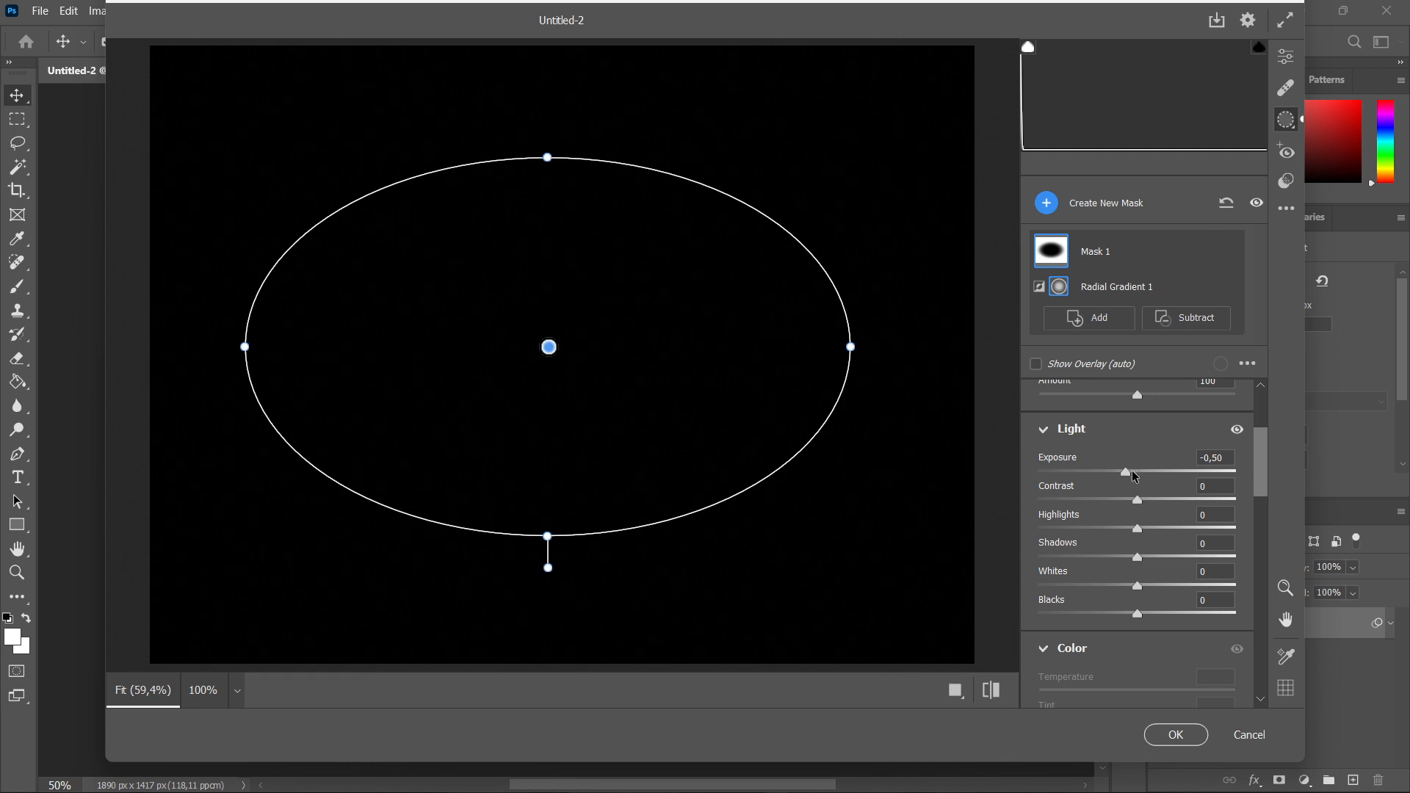
click(1135, 476)
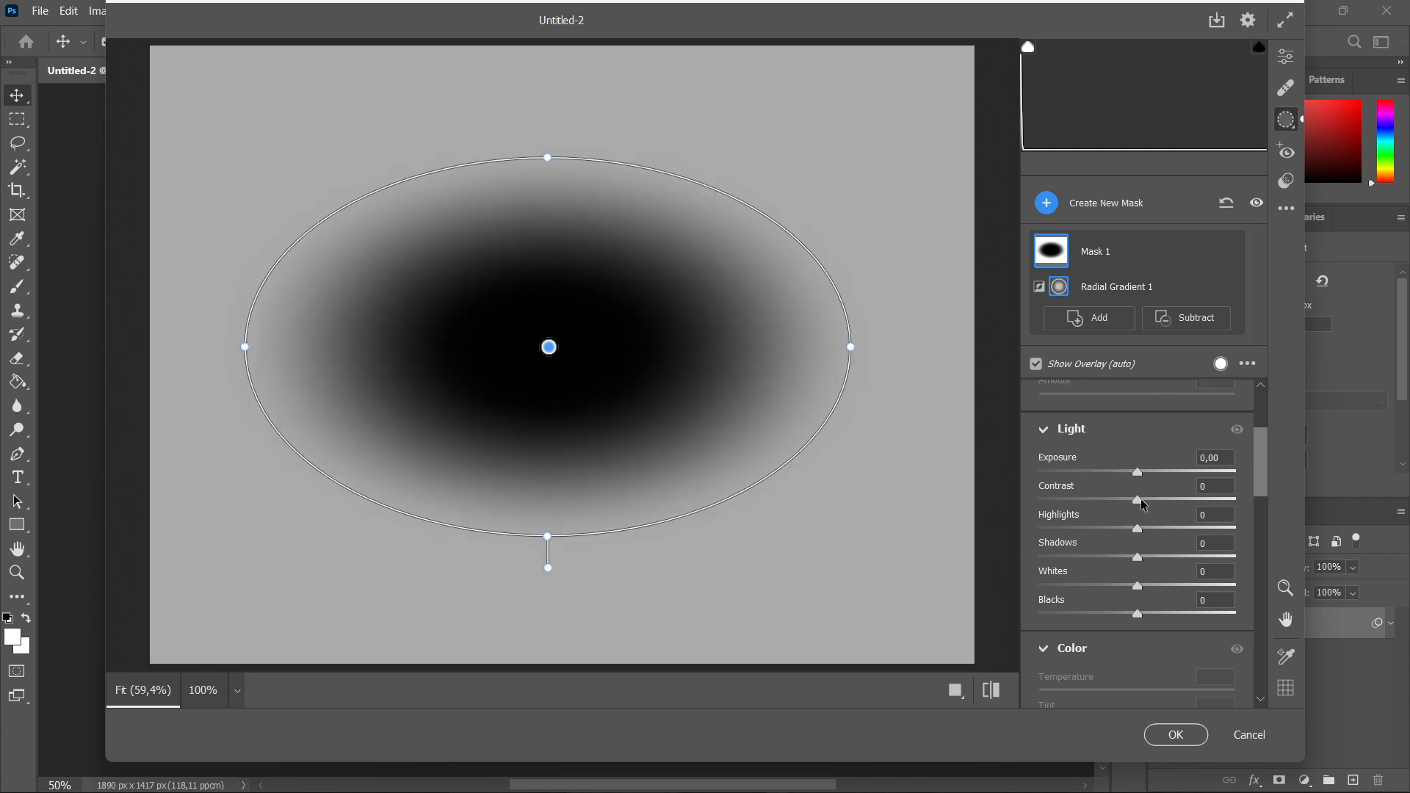
mouse_move(1137, 500)
mouse_down()
mouse_move(1115, 501)
mouse_move(1153, 503)
mouse_up()
double_click(1149, 500)
scroll(1025, 573, down, 3)
scroll(1026, 577, down, 3)
scroll(1024, 576, up, 3)
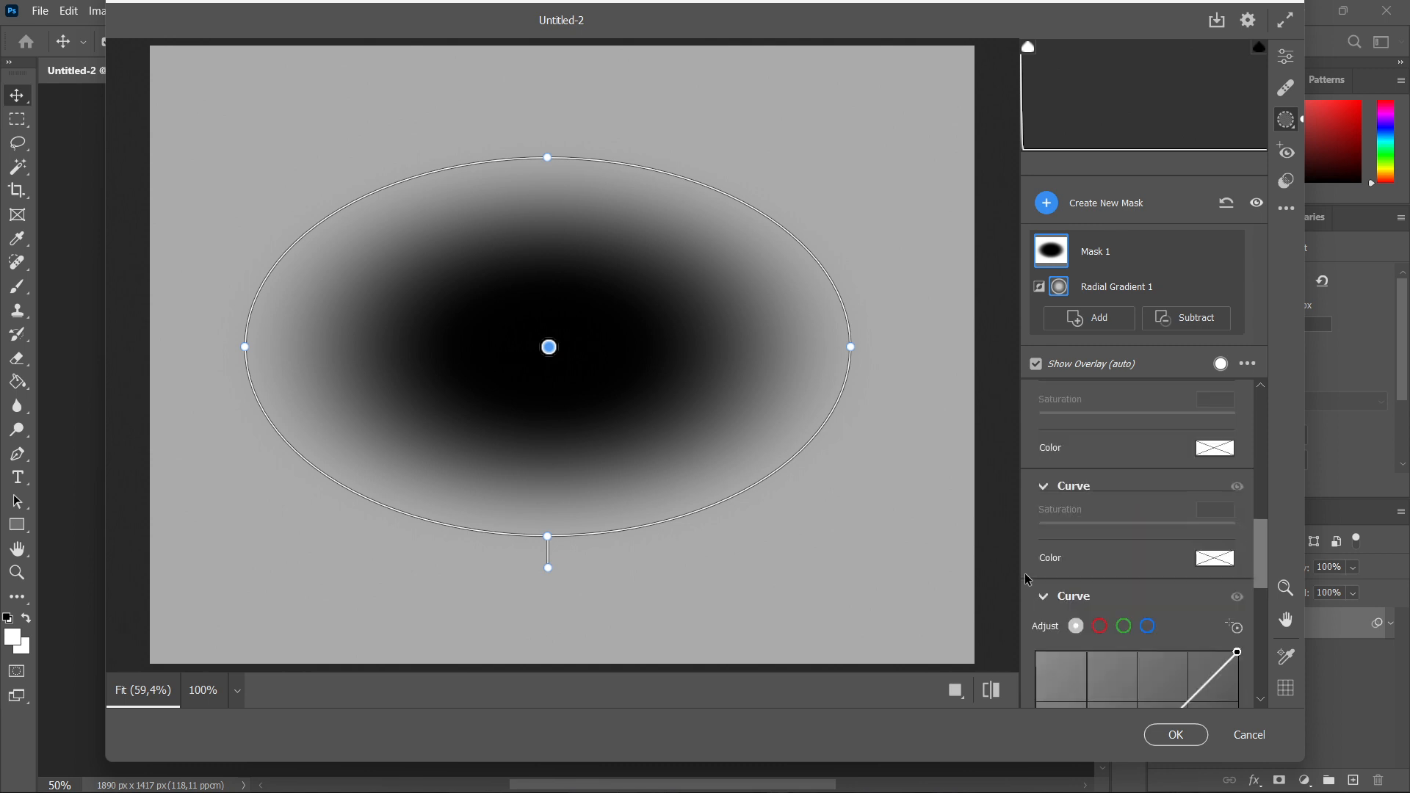
scroll(1025, 573, up, 3)
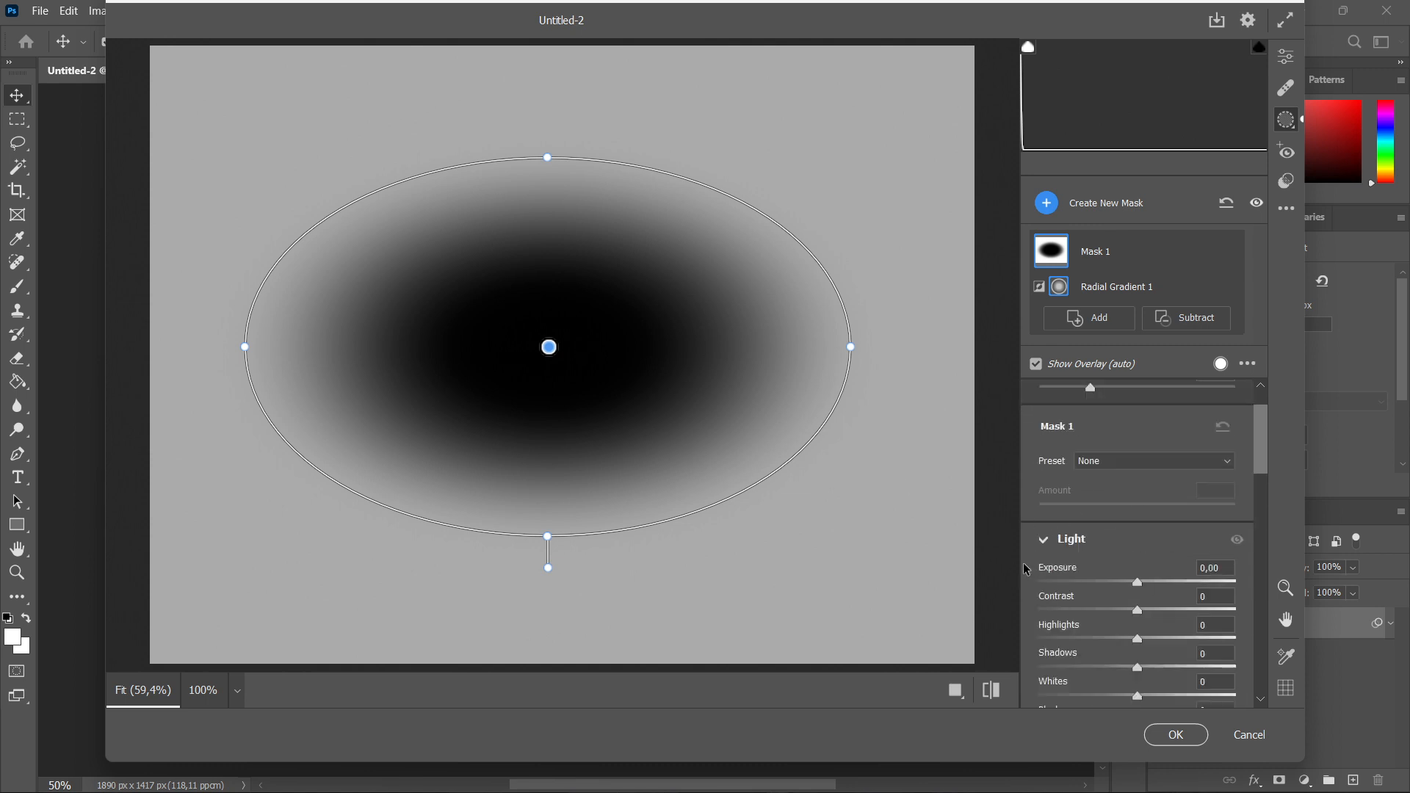
scroll(1026, 570, down, 3)
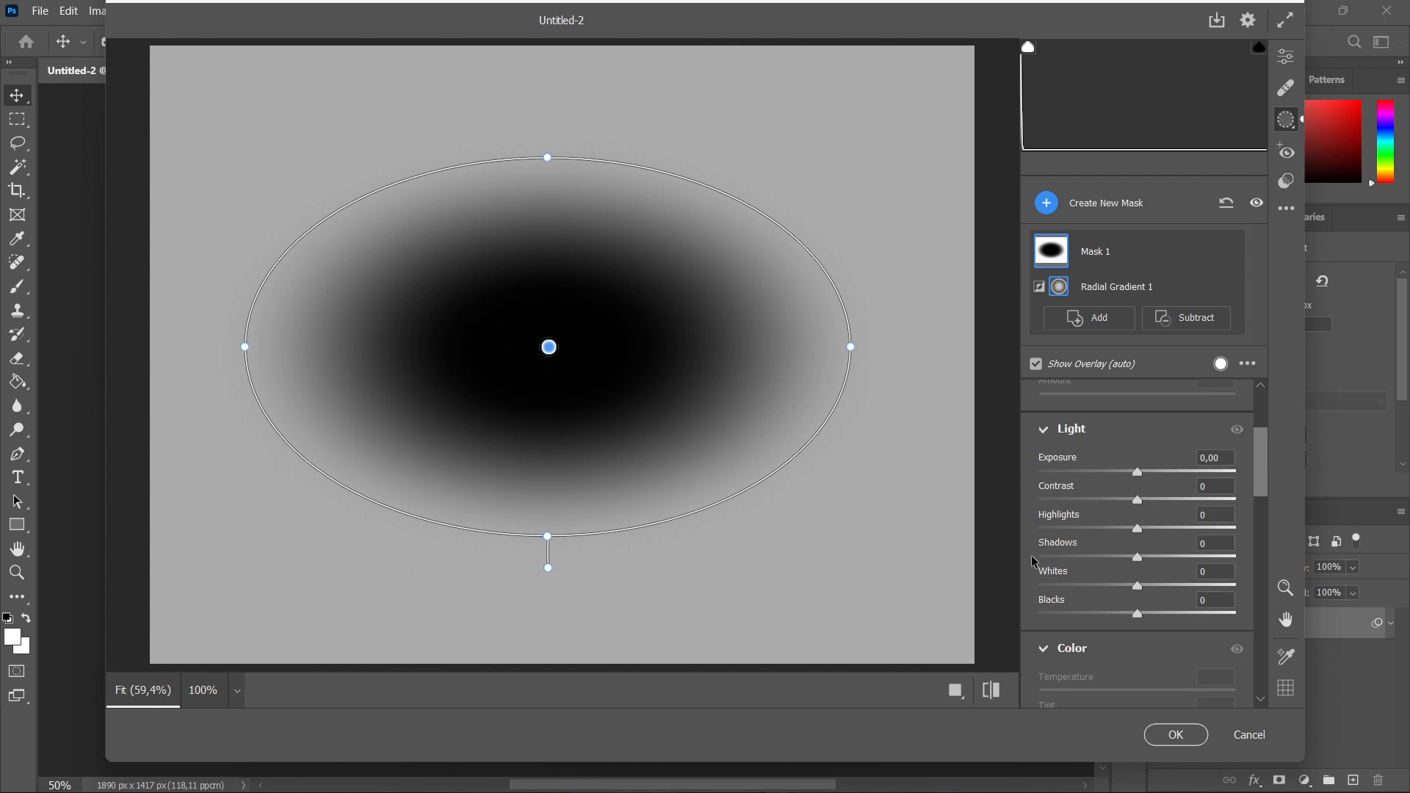
scroll(1031, 555, up, 5)
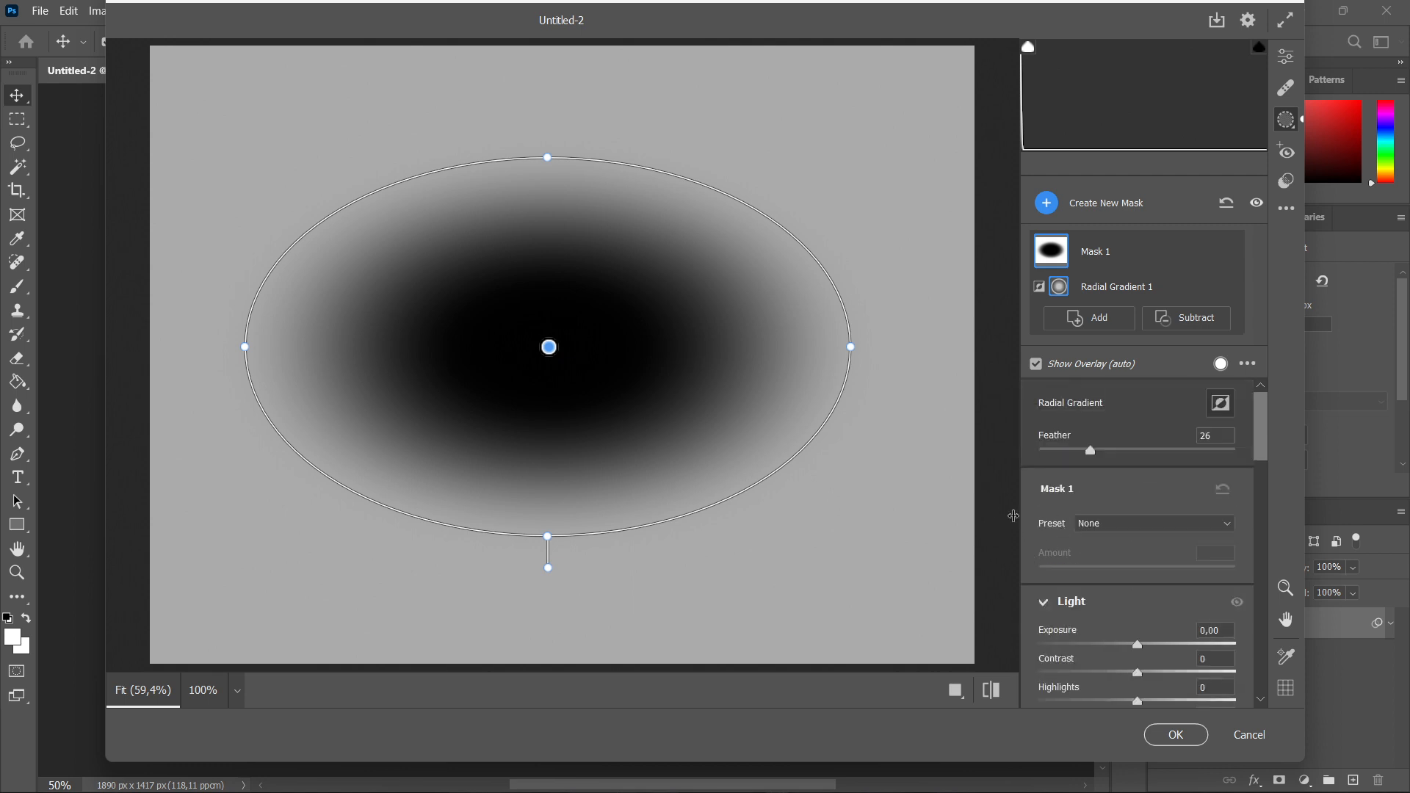